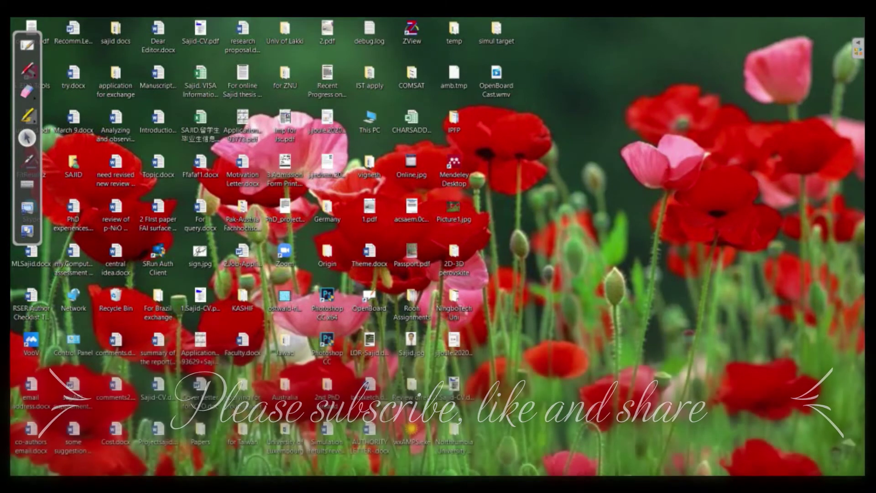
Step: Launch wxAMPS and turn on the light in the ambient settings, keeping the temperature at 300 K
double_click(412, 433)
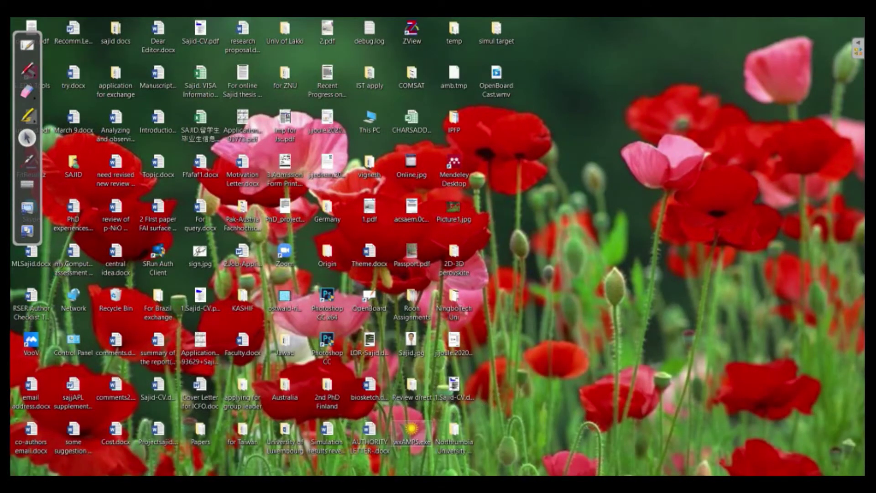
left_click_drag(411, 180, 434, 125)
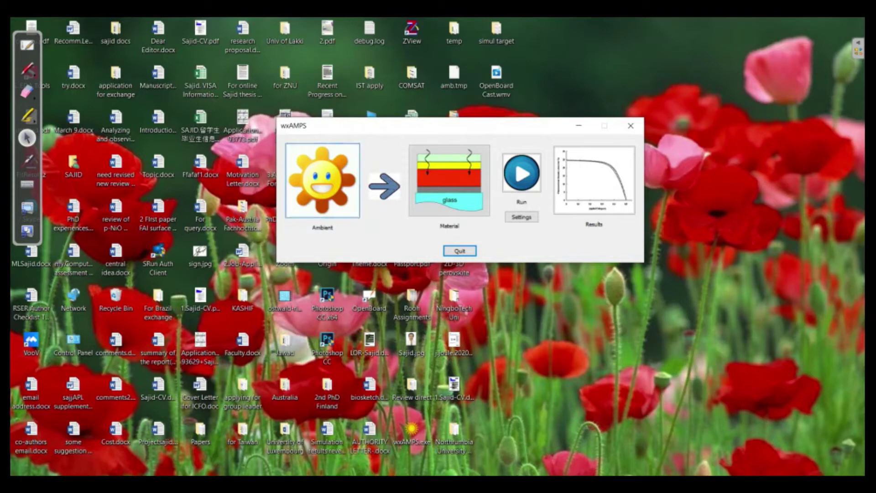
left_click(322, 181)
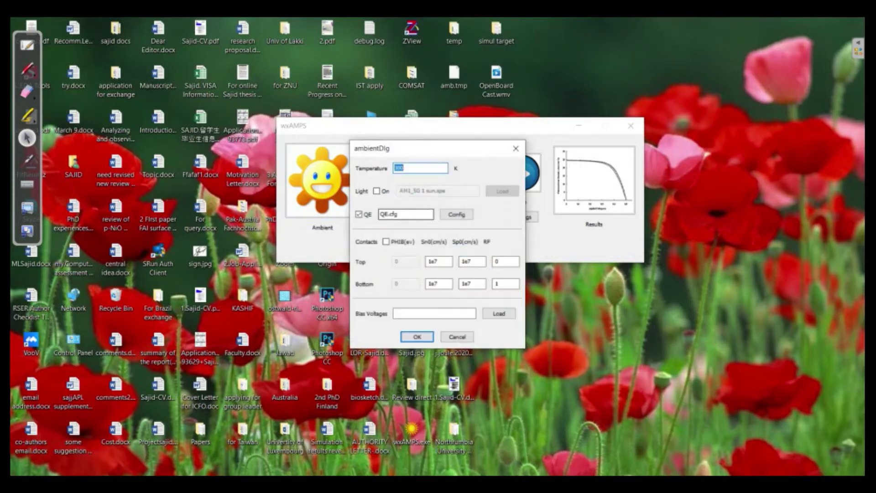
left_click_drag(434, 149, 442, 104)
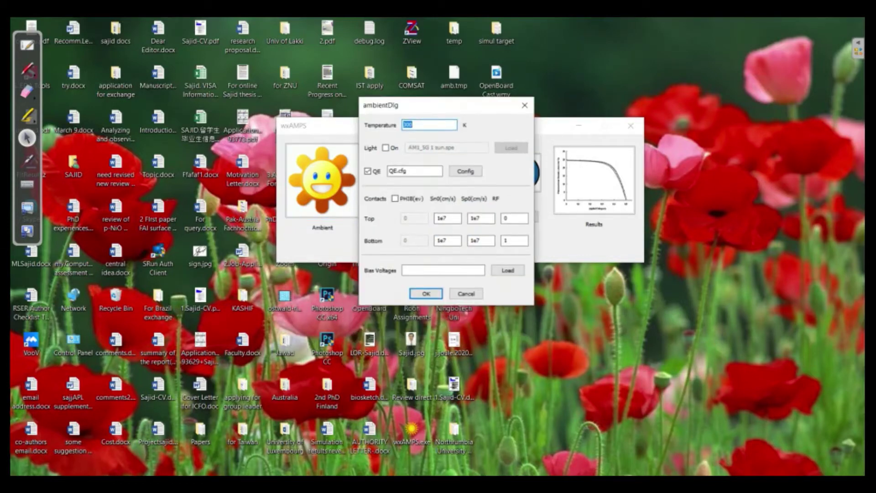
left_click(385, 147)
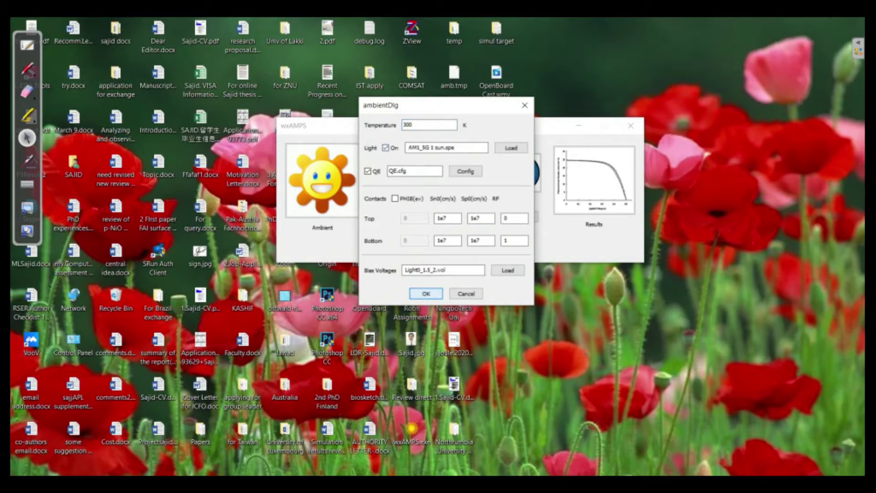
left_click(426, 293)
Step: Load the device file First layer.dev into the material settings and accept the layer stack
left_click(449, 180)
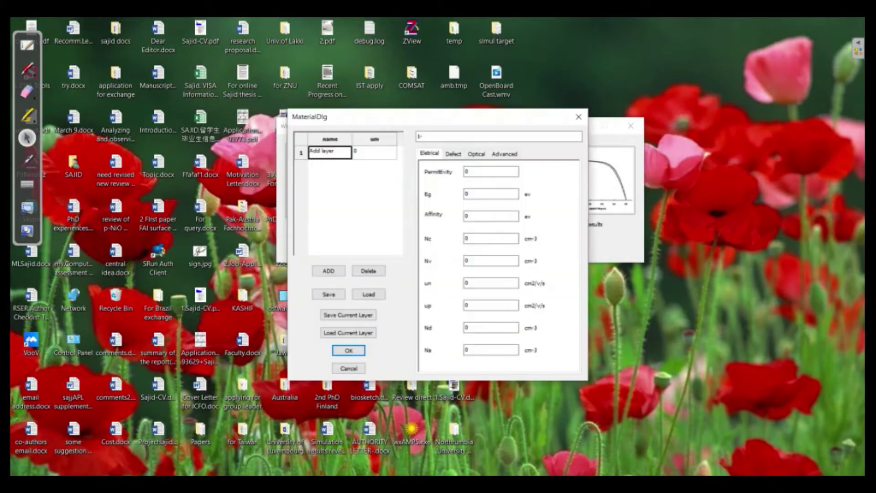
left_click_drag(438, 117, 443, 74)
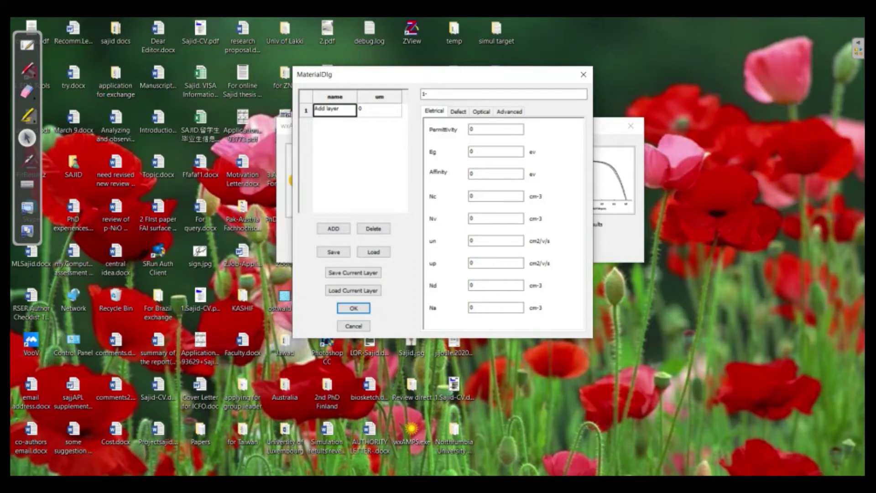
left_click(373, 252)
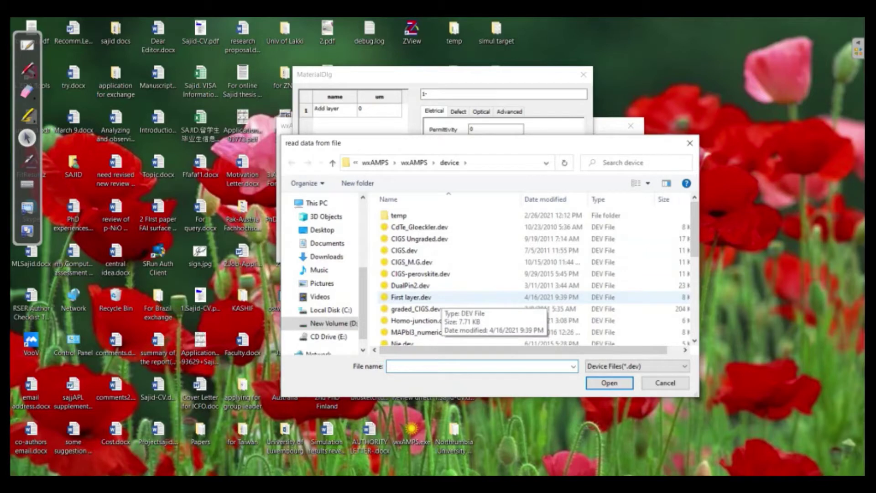
double_click(433, 298)
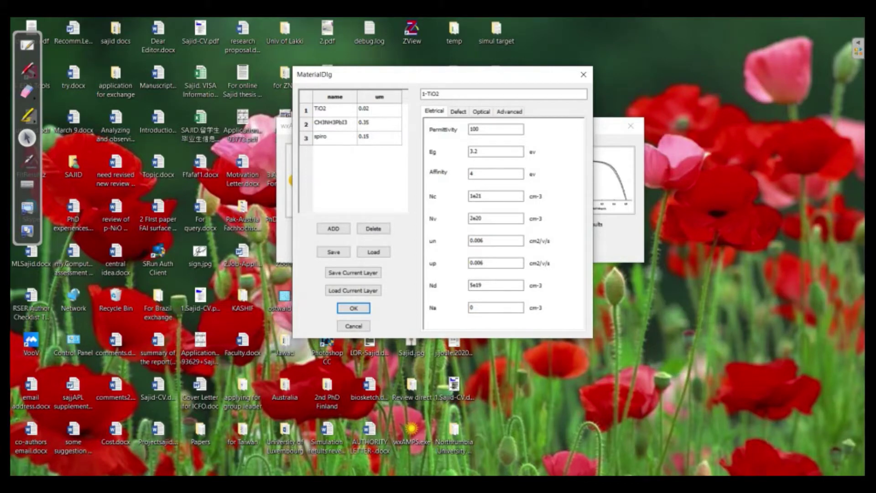
left_click(353, 308)
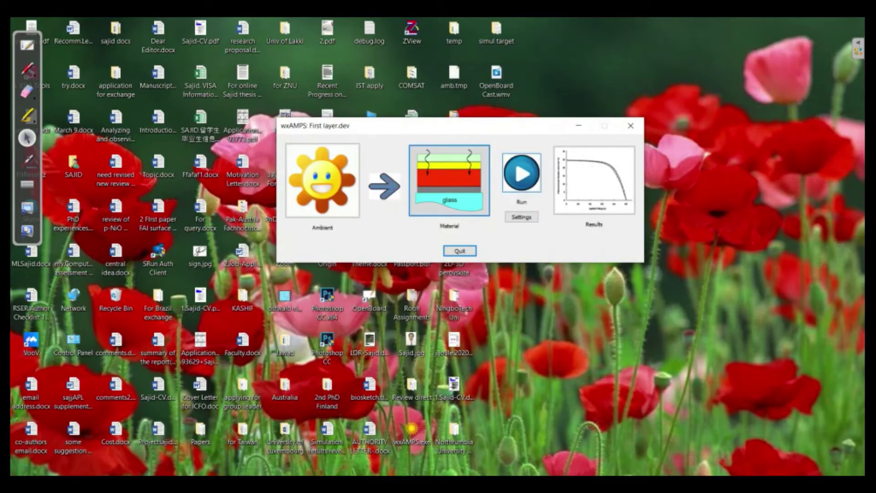
Step: Run the simulation of the loaded device and bring up its IV results
left_click(521, 172)
left_click(419, 289)
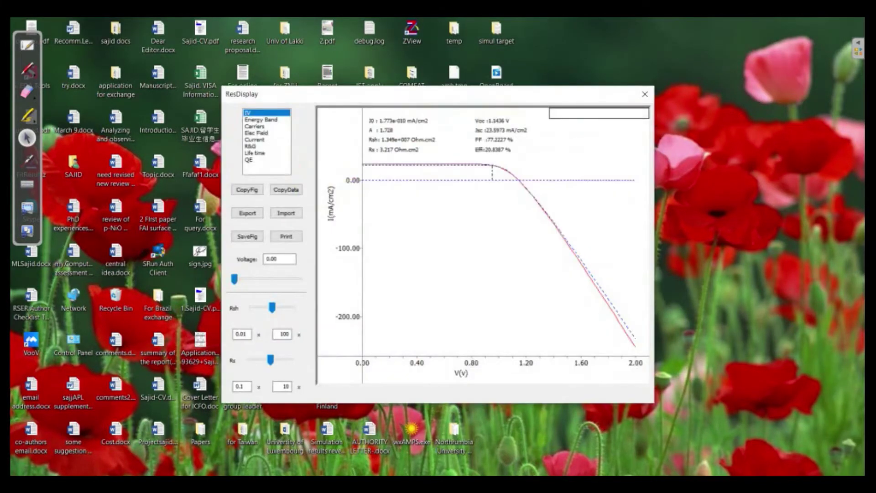
left_click_drag(438, 94, 441, 49)
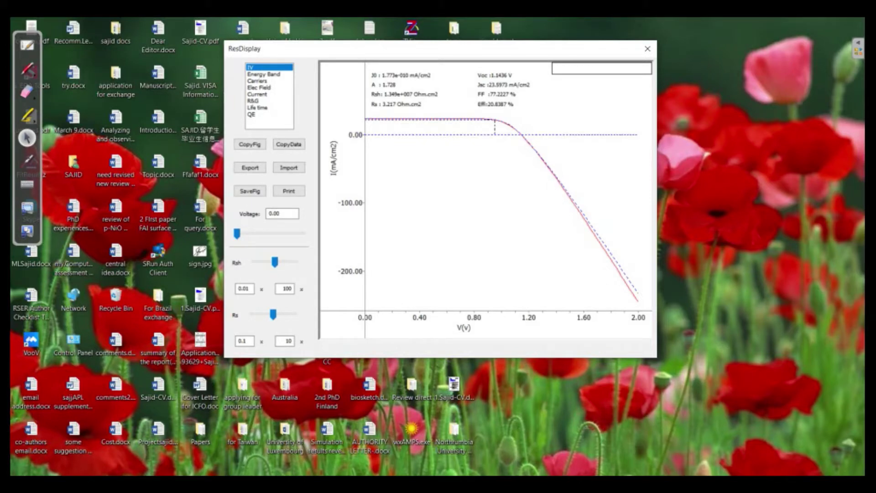
left_click_drag(440, 48, 447, 48)
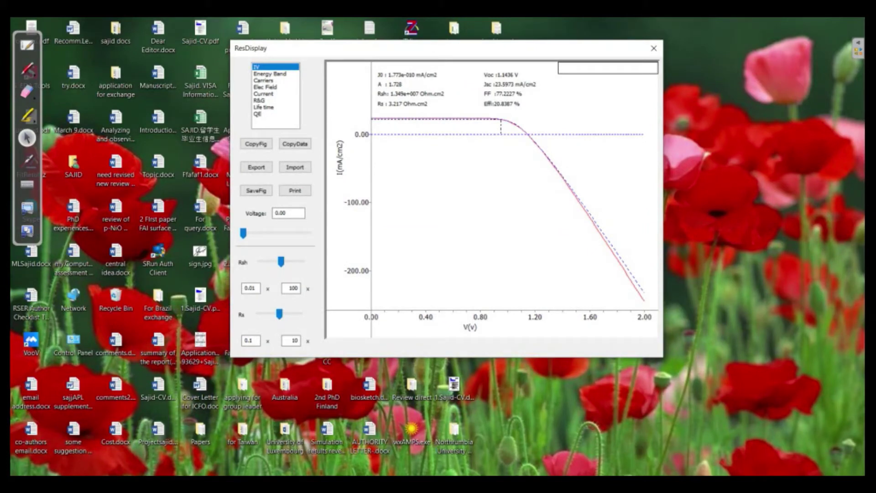
Step: Copy the Energy Band data and paste it into Book1 in OriginPro, starting at the Comments cell of column A
left_click(270, 73)
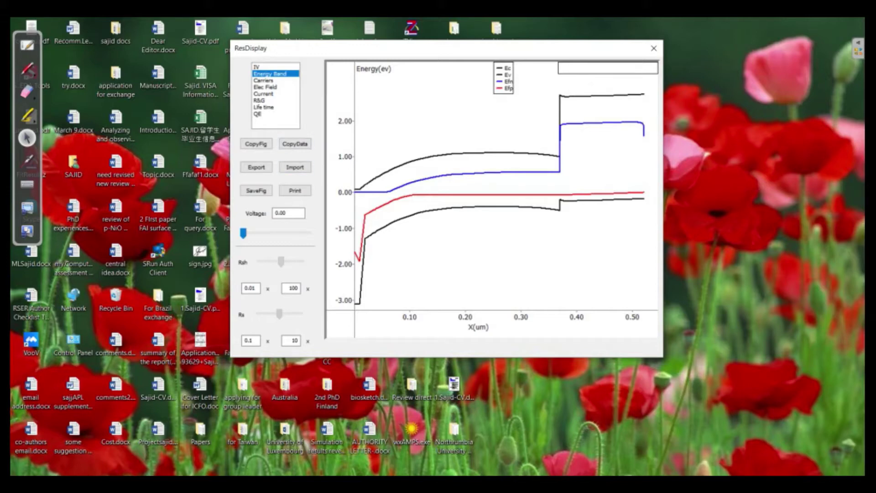
left_click(295, 144)
key("alt+Tab")
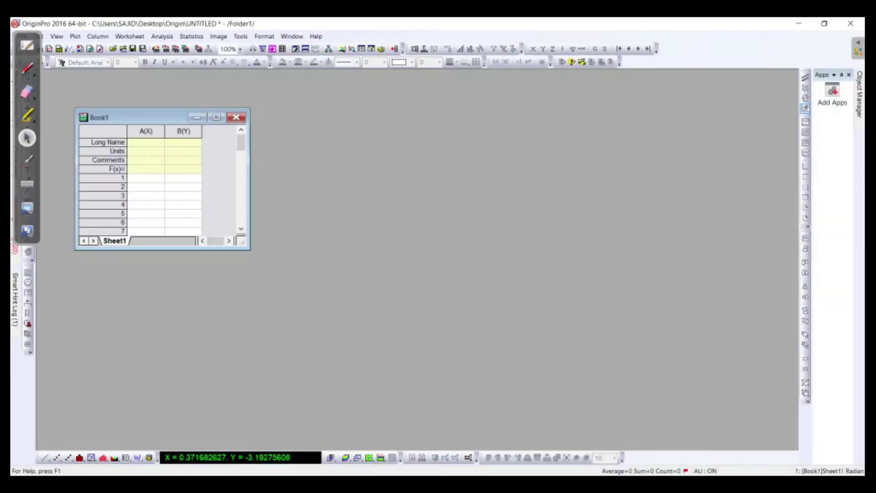
left_click(216, 117)
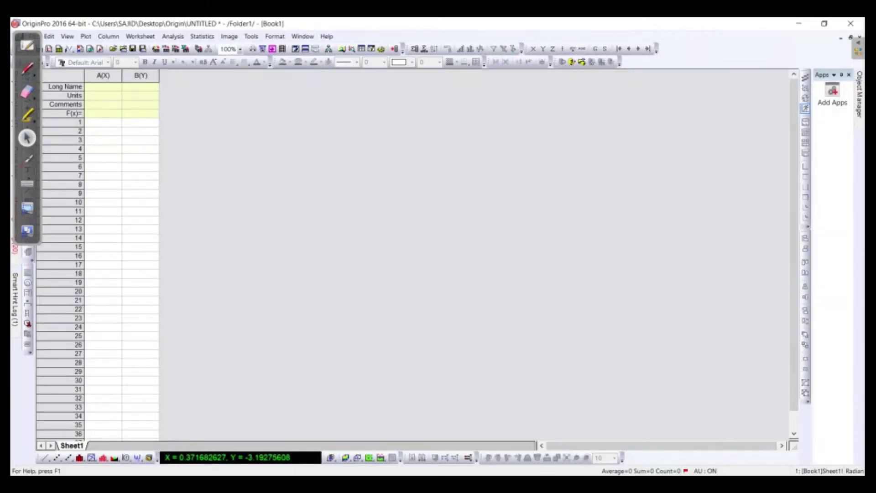
left_click(103, 105)
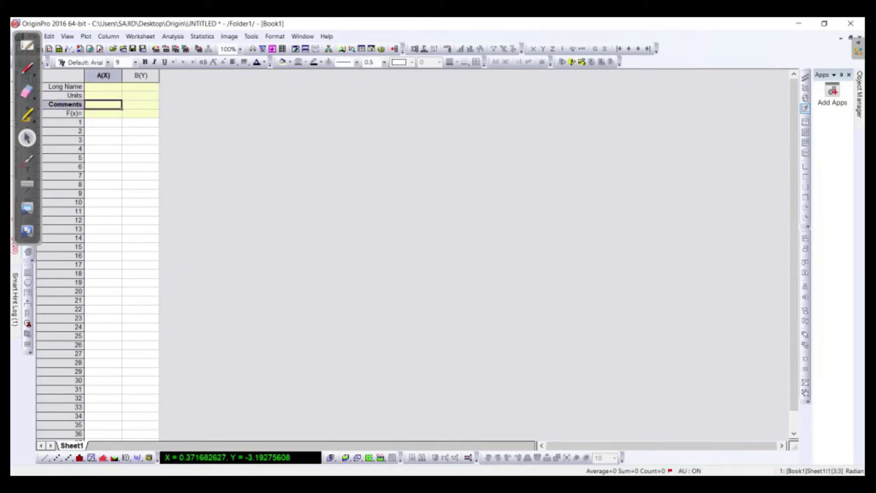
key("ctrl+v")
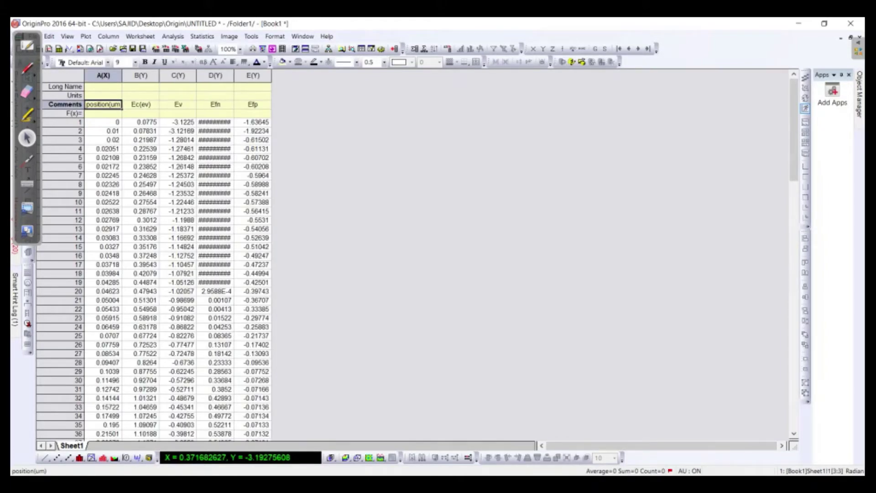
Step: Widen worksheet columns E, D and A so their values and headings fit
left_click_drag(271, 75, 288, 75)
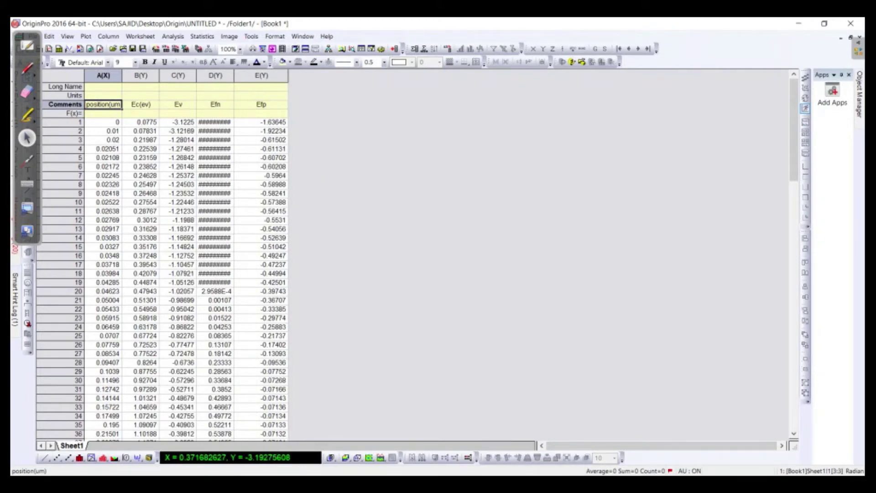
left_click_drag(234, 75, 250, 75)
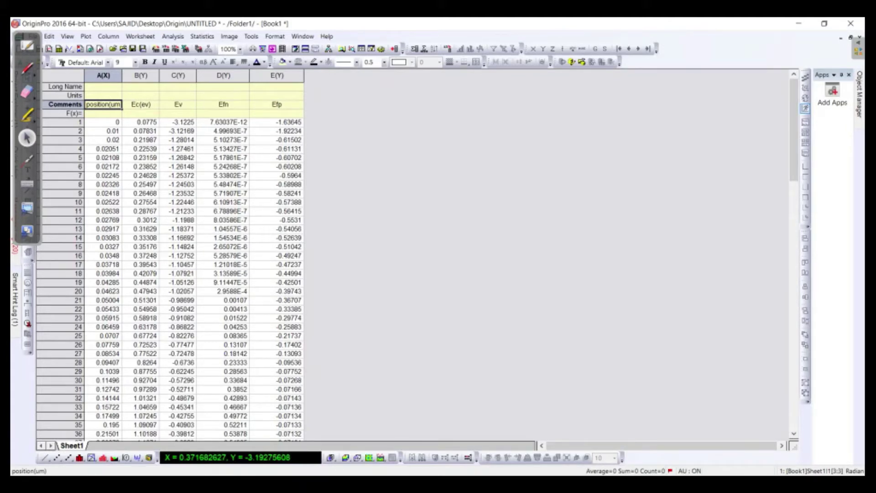
left_click_drag(122, 75, 126, 76)
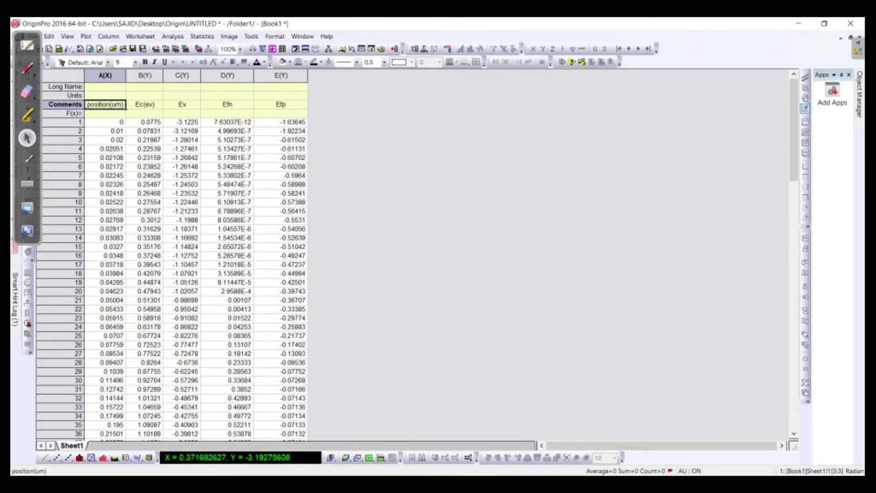
Step: Examine the energy band plot and layer thicknesses in wxAMPS, and compare them with the position values in the OriginPro worksheet
key("alt+Tab")
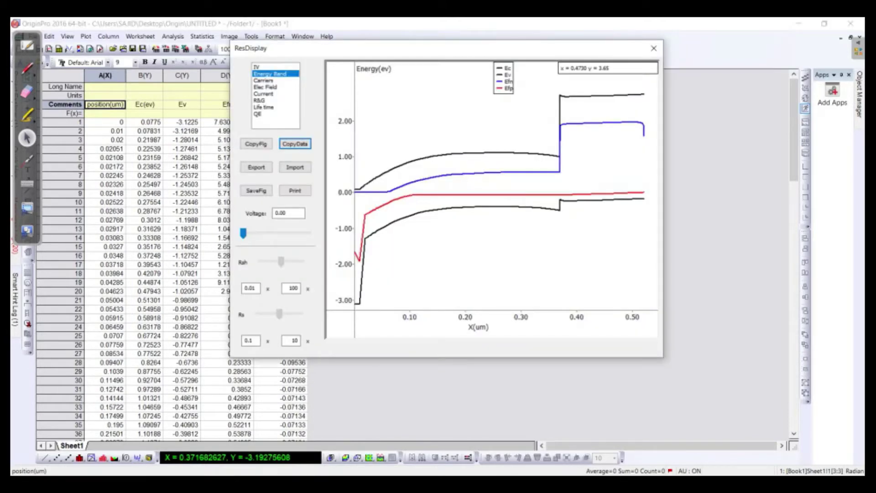
left_click(653, 48)
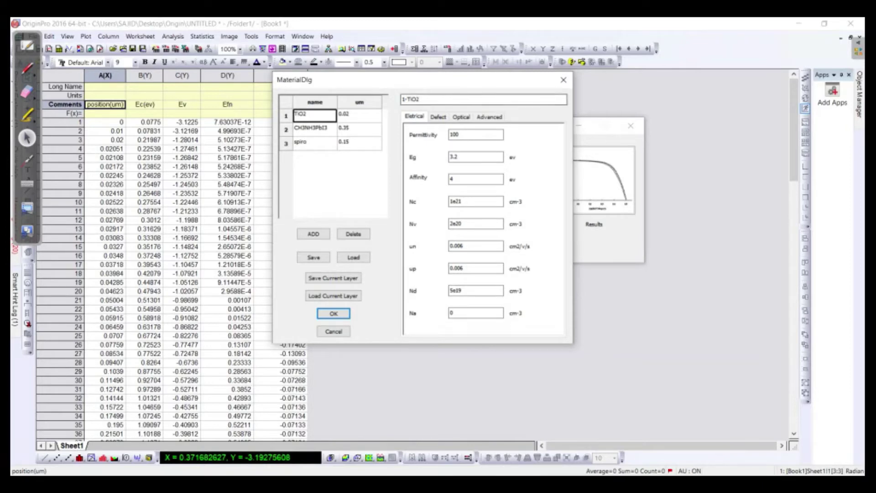
key("alt+Tab")
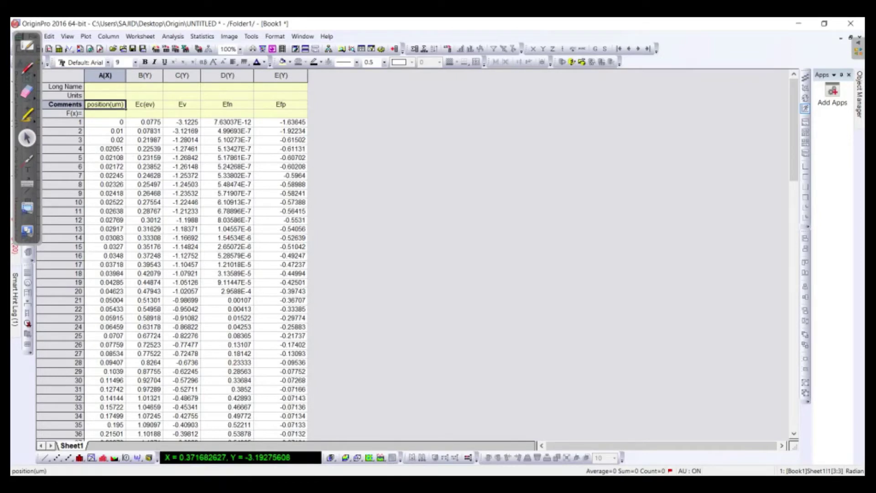
scroll(174, 278, "down", 16)
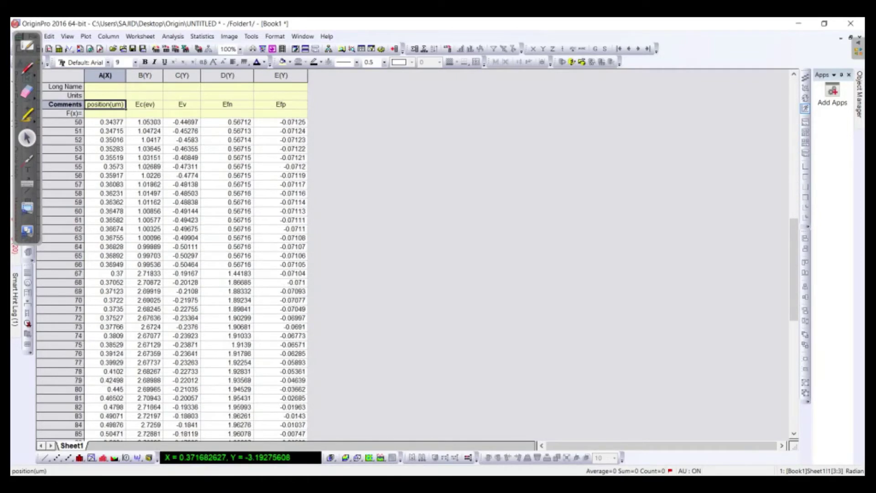
scroll(173, 279, "down", 7)
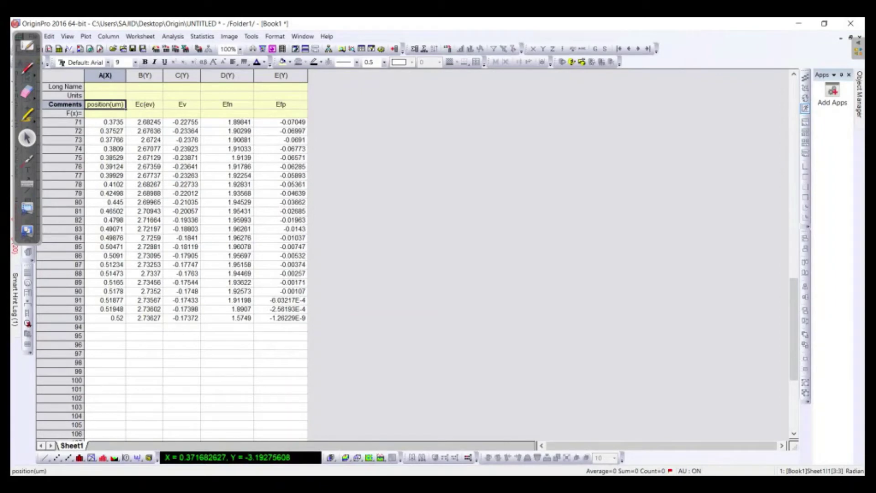
scroll(173, 279, "up", 12)
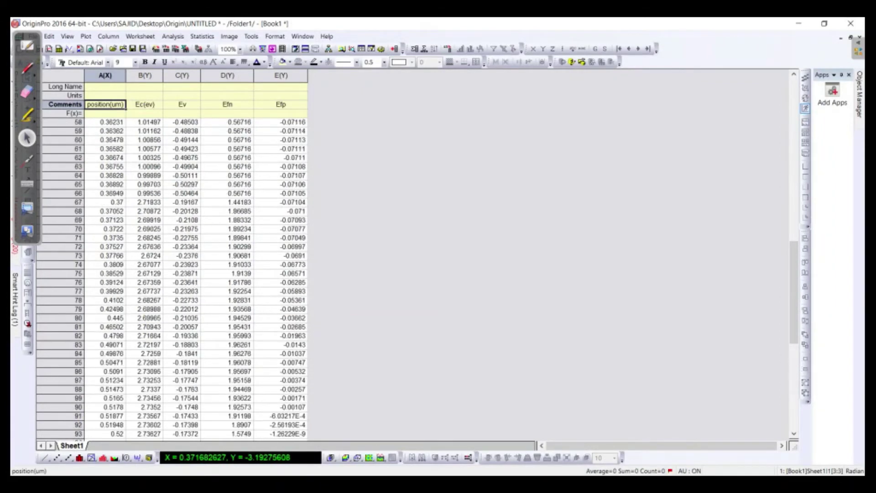
scroll(174, 278, "up", 11)
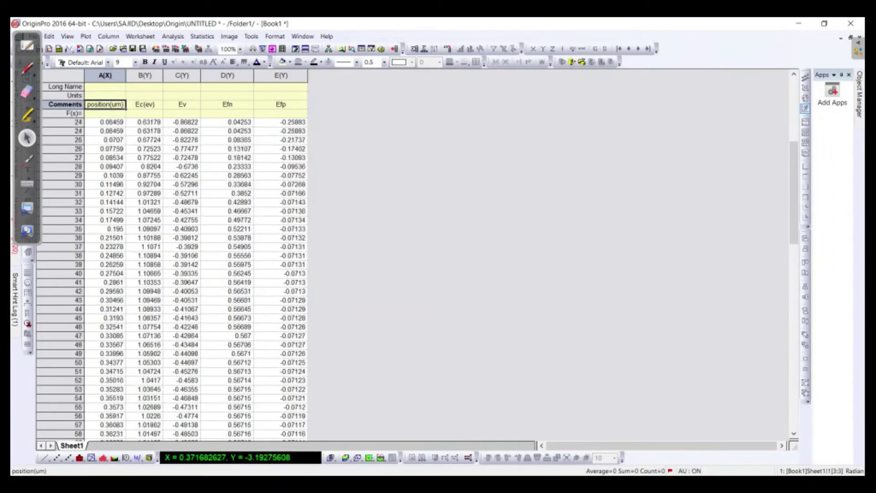
scroll(174, 278, "up", 1)
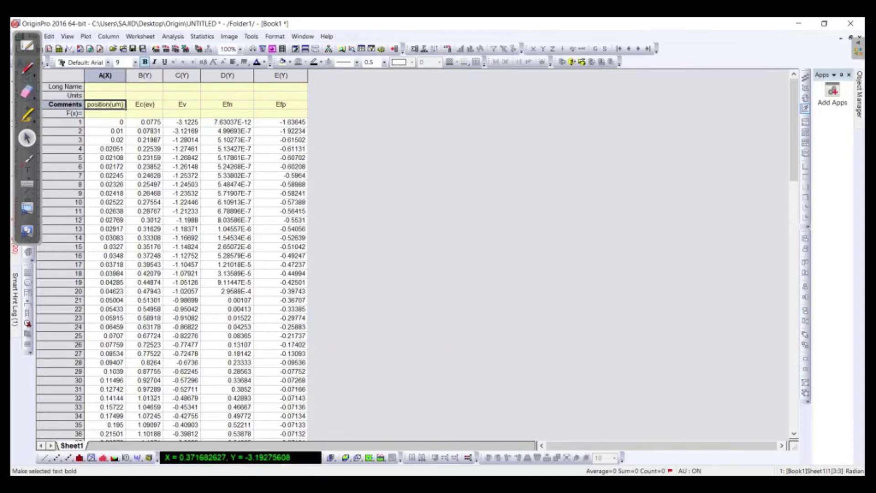
Step: Plot all five worksheet columns, position through Efp, as a line graph
left_click(105, 75)
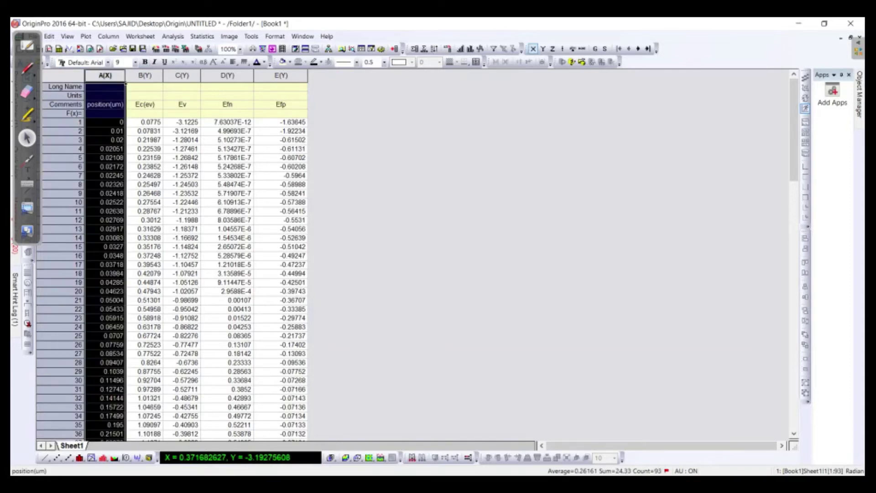
left_click_drag(105, 75, 145, 75)
key("shift+Right")
key("shift+Right")
key("shift+Right")
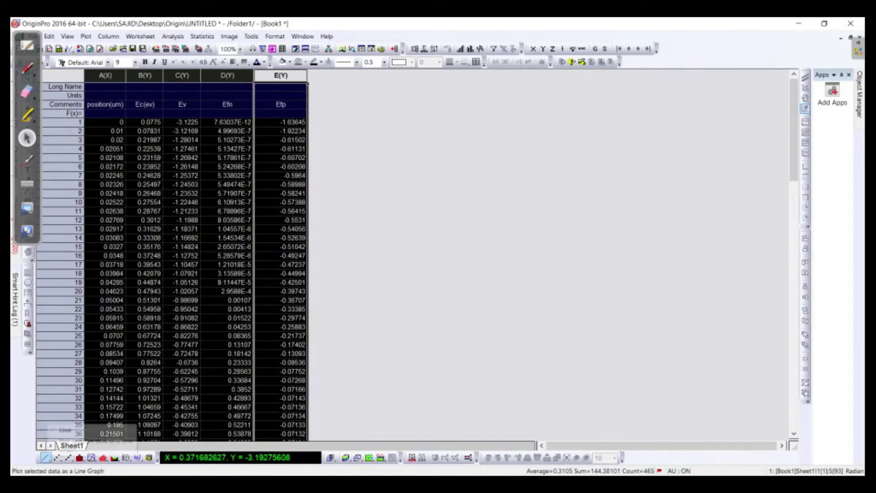
left_click(44, 458)
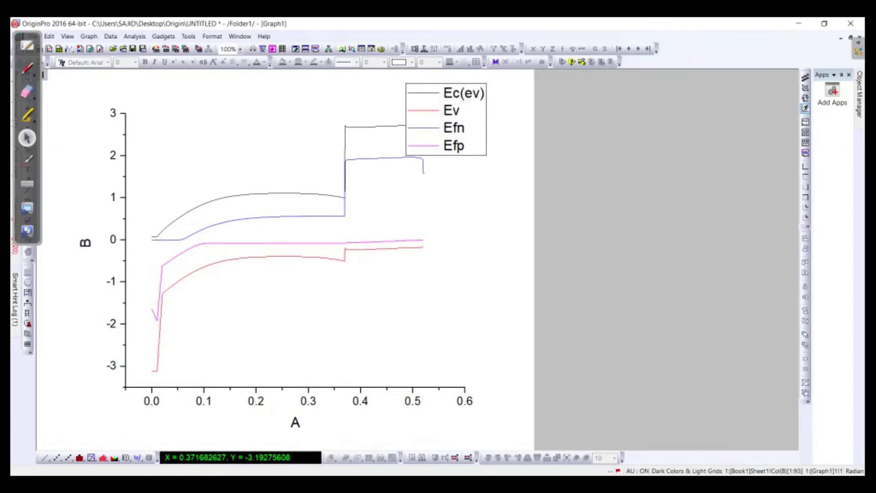
Step: Move the graph legend into the empty area above the Ec curve in the plot's upper-left part
left_click_drag(446, 119, 253, 131)
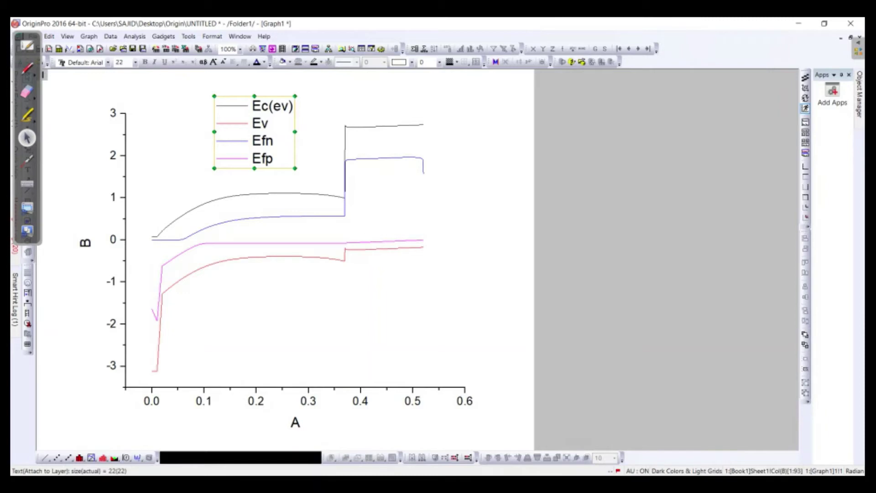
key("Escape")
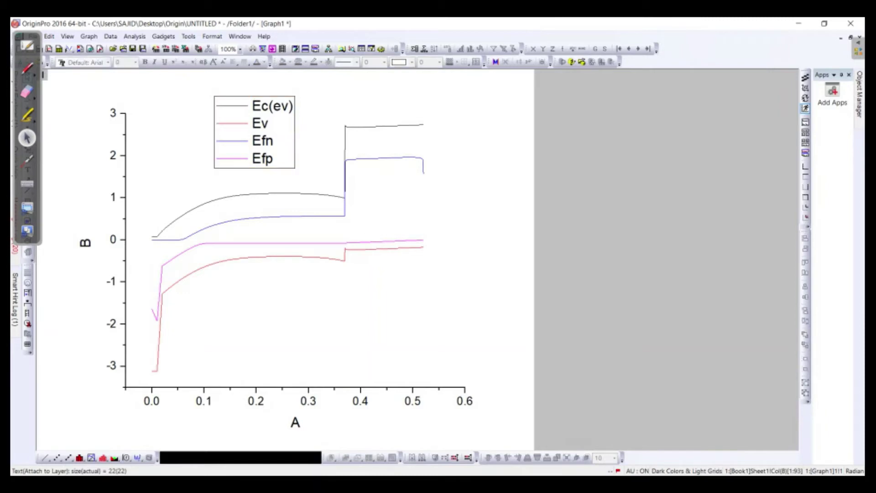
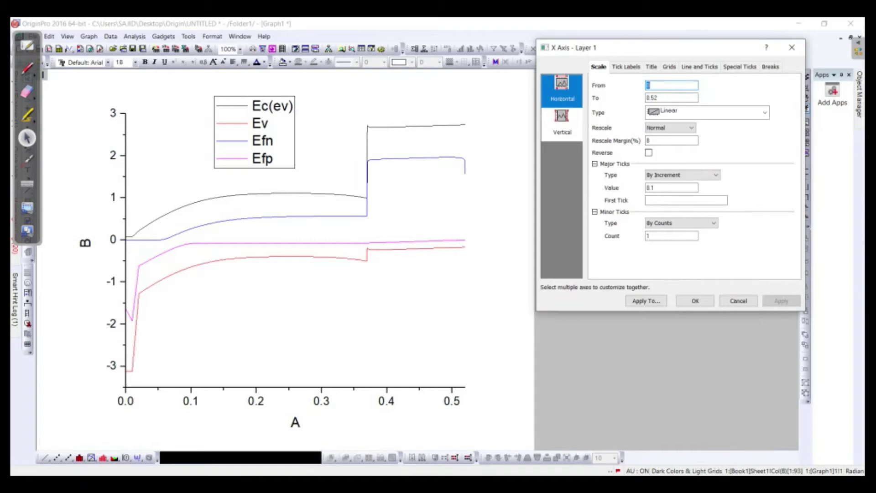
Step: Review the vertical axis scale range and tick increment in the axis settings
left_click(562, 124)
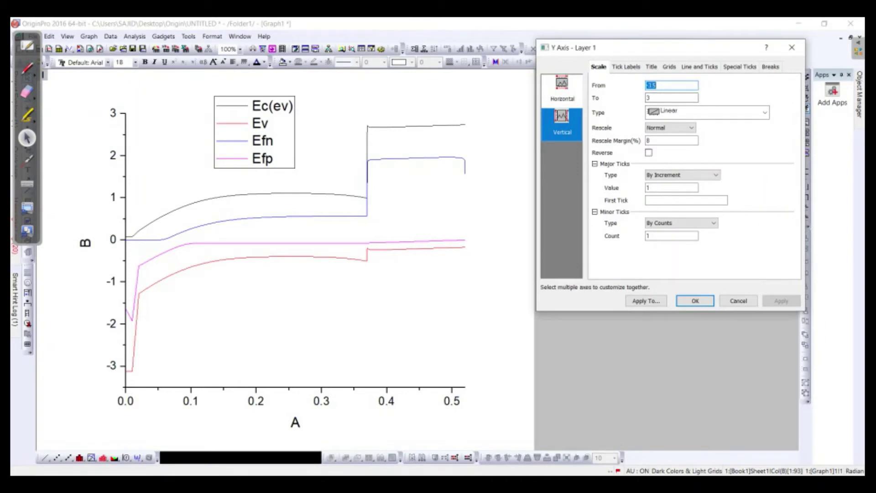
key("Tab")
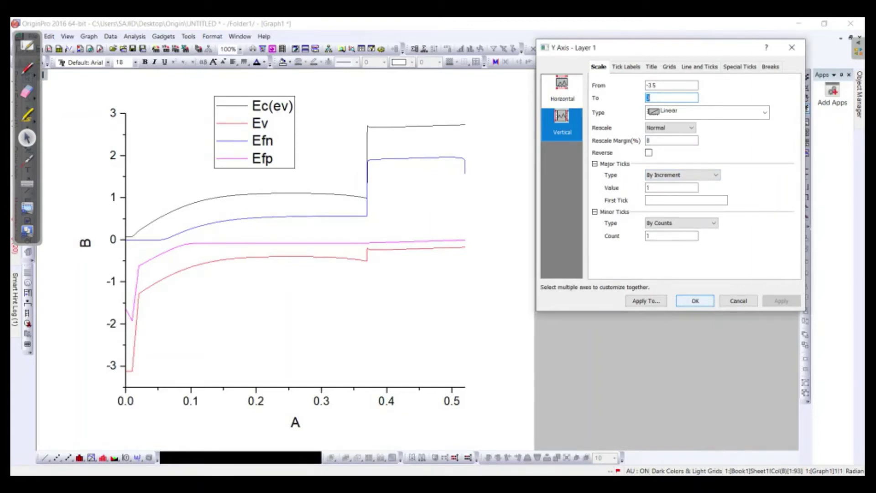
key("Return")
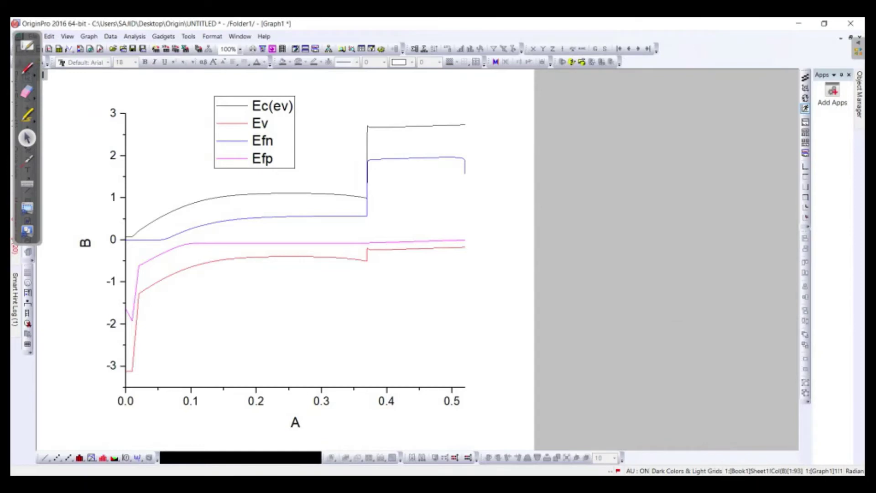
Step: Set the line width of all four curves, Ec, Ev, Efn and Efp, to 5
left_click(277, 193)
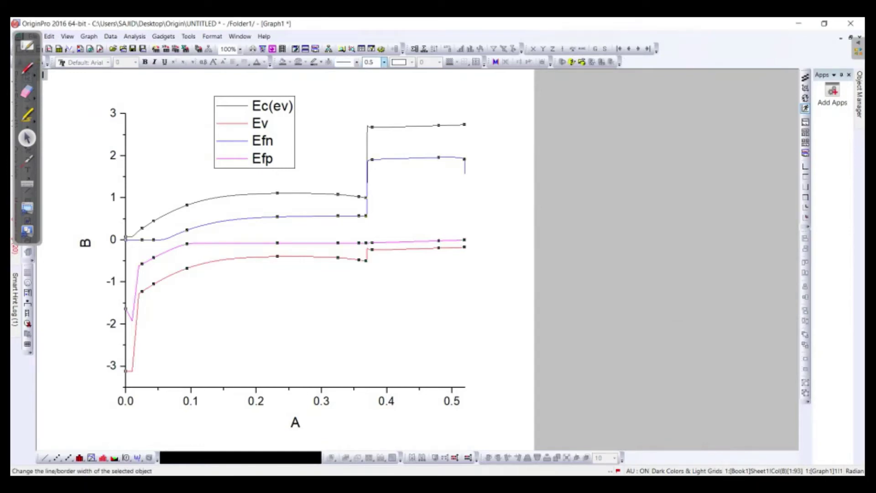
left_click(384, 62)
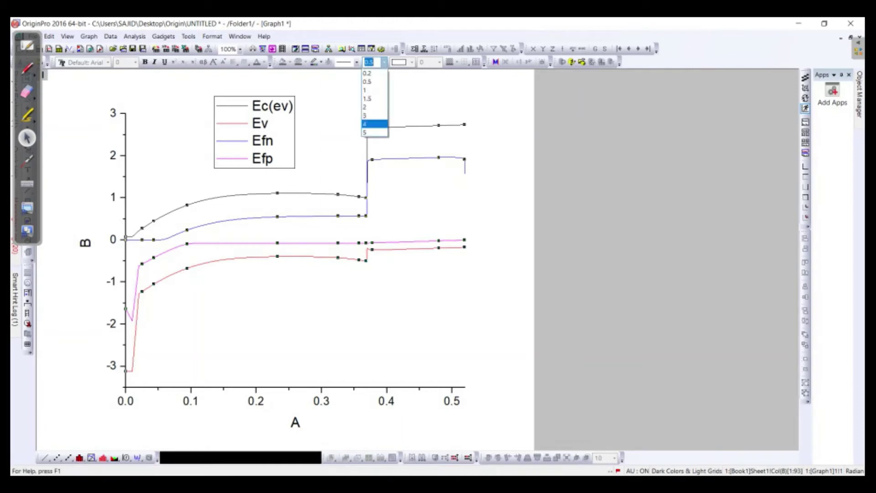
left_click(374, 132)
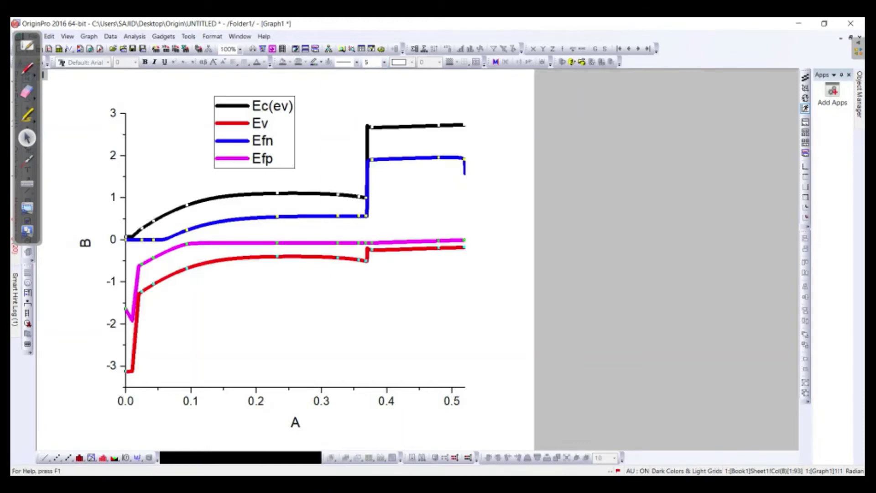
key("Escape")
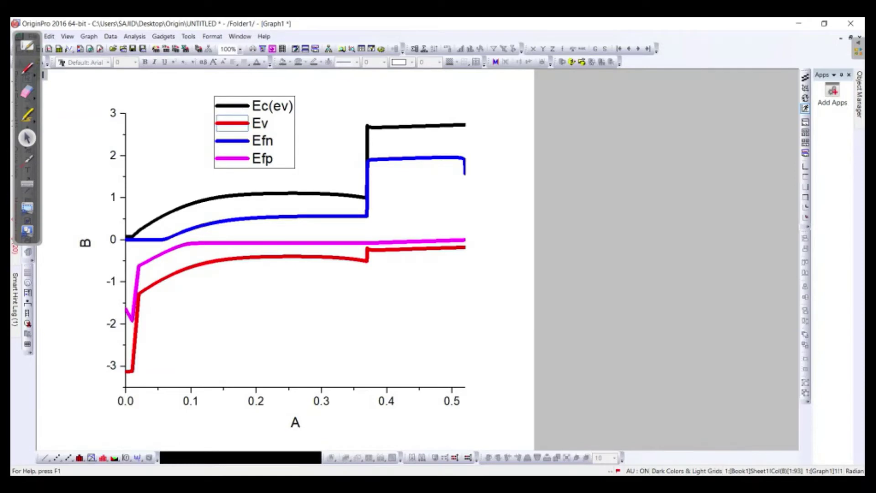
Step: Move the graph legend into the empty area below the Ev curve
left_click_drag(232, 123, 253, 304)
key("Escape")
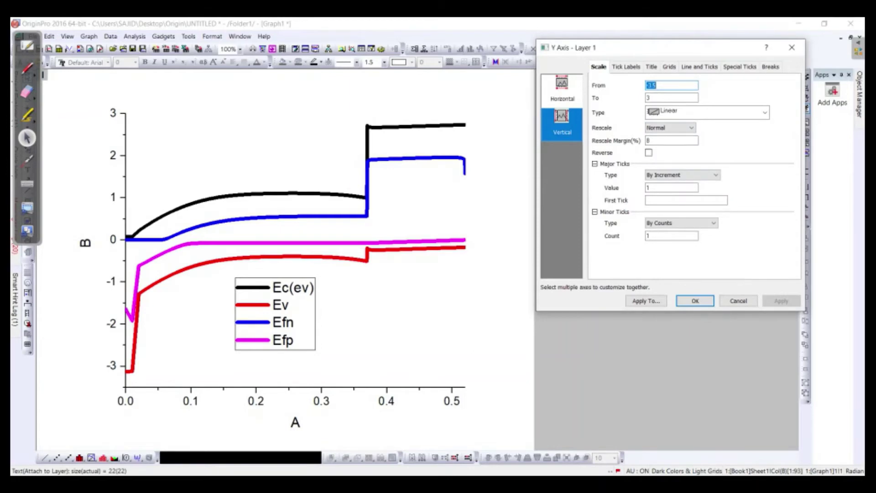
left_click(738, 301)
Step: Format the vertical axis tick labels in bold at font size 24
left_click(112, 156)
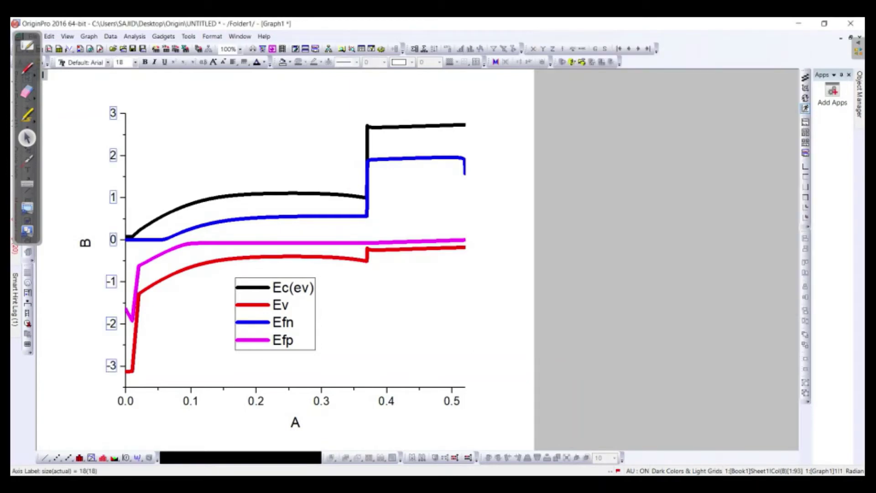
left_click(135, 62)
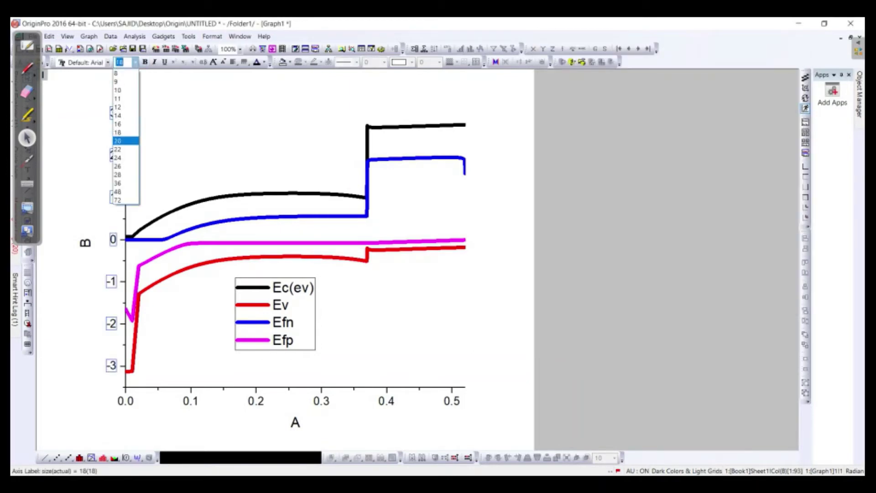
left_click(117, 158)
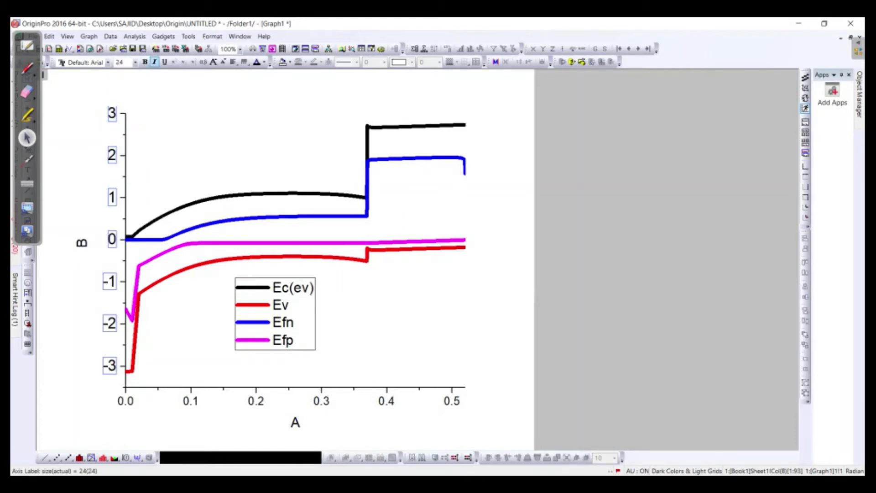
left_click(145, 62)
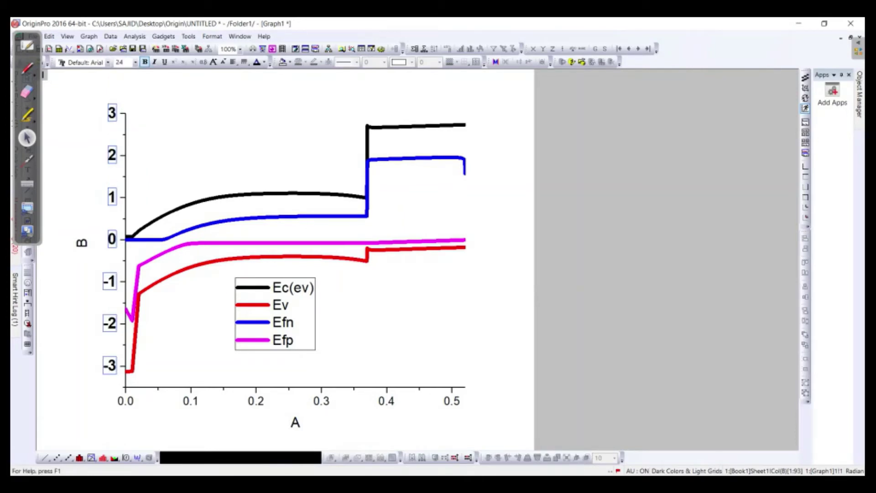
Step: Format the horizontal axis tick labels in bold at font size 24
left_click(256, 401)
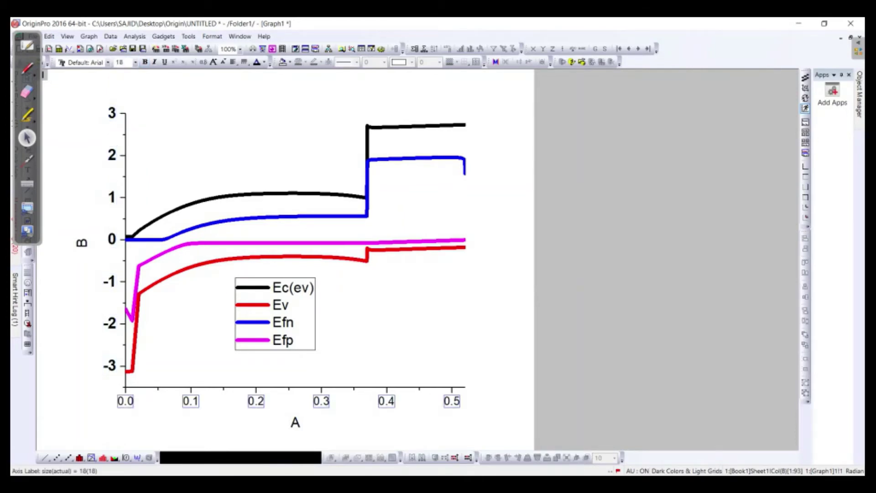
left_click(135, 62)
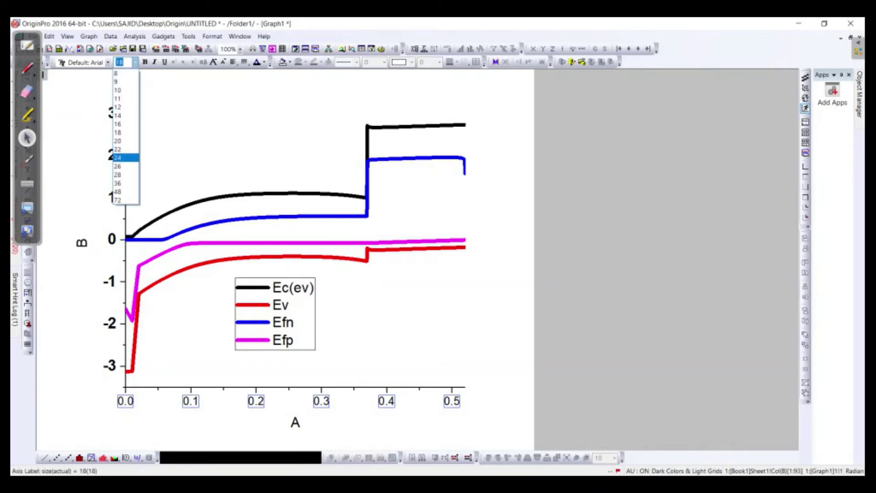
left_click(125, 156)
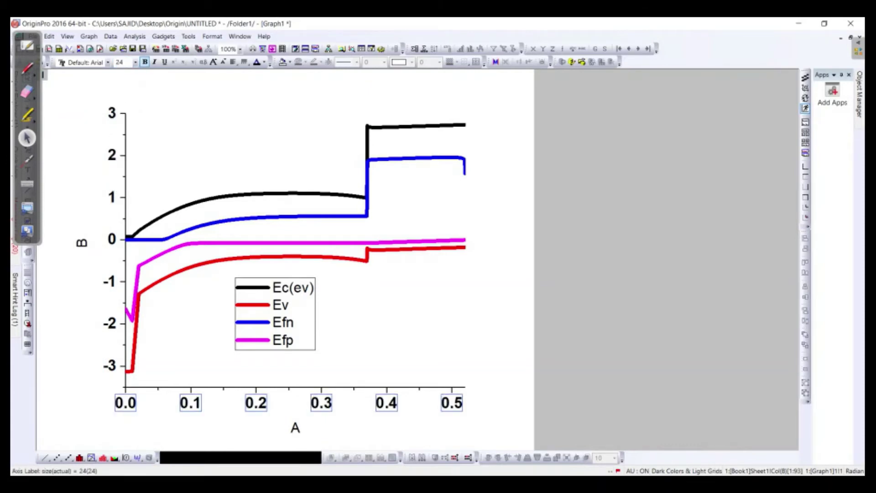
Step: Set the legend's font size to 26 and place the legend in the empty area above the Ec curve
left_click(275, 314)
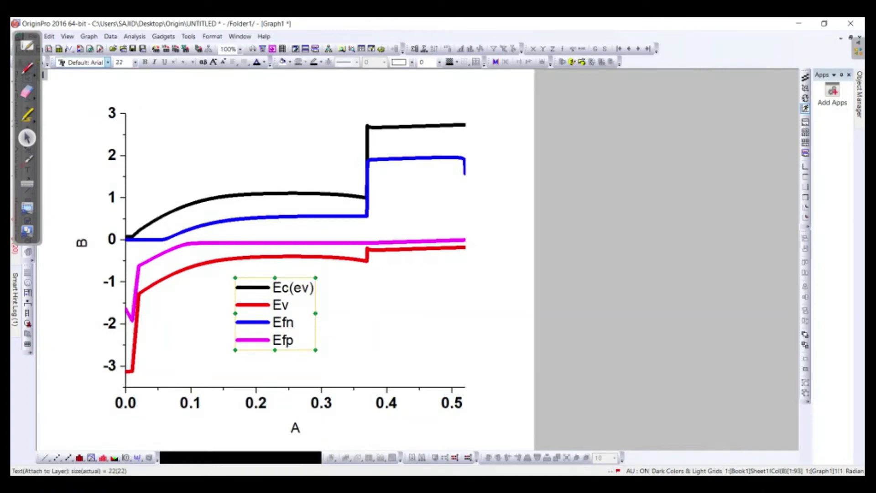
left_click(135, 63)
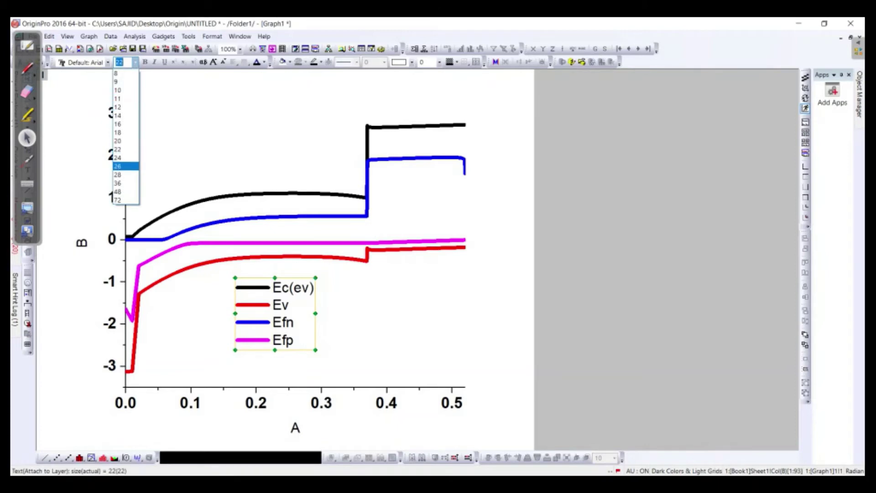
left_click(120, 166)
left_click_drag(282, 320, 263, 138)
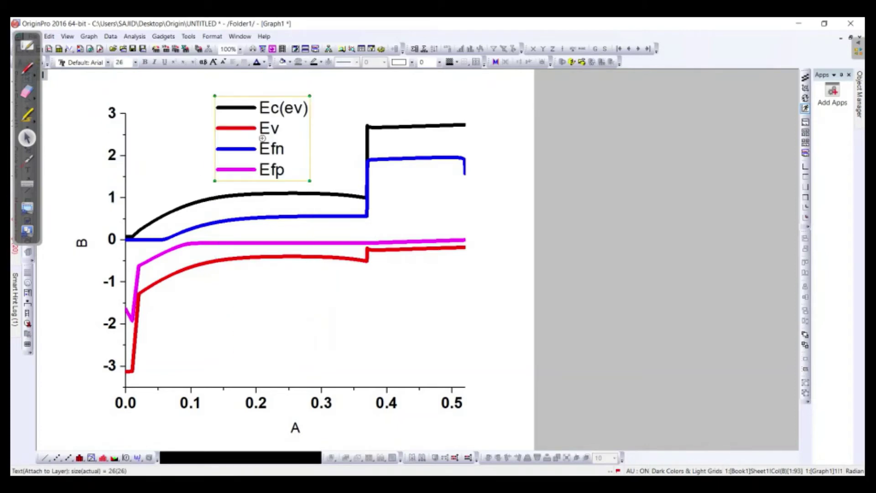
key("Escape")
Step: Thicken the axis lines, setting the vertical axis to width 4 and the horizontal axis to width 5
left_click(125, 250)
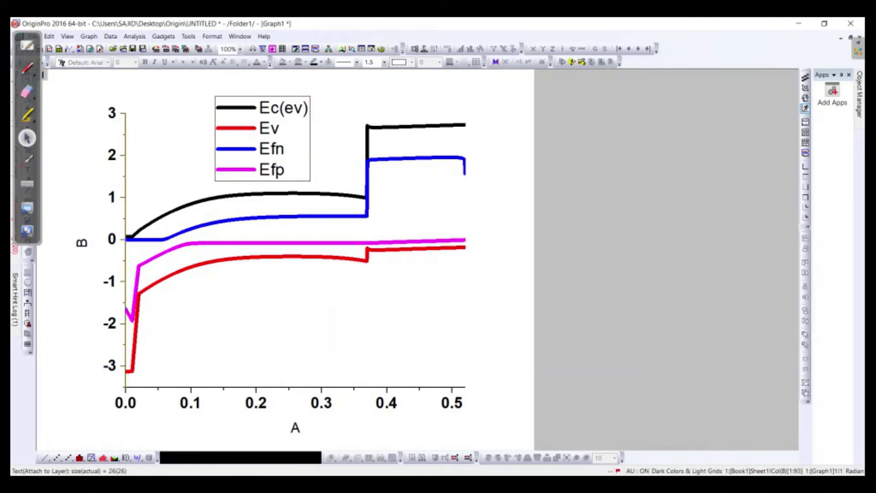
left_click(385, 62)
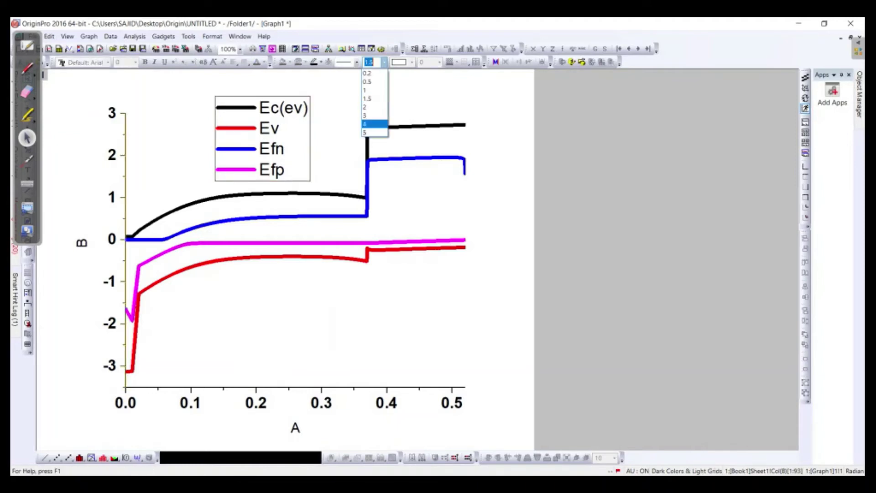
left_click(374, 123)
left_click(293, 388)
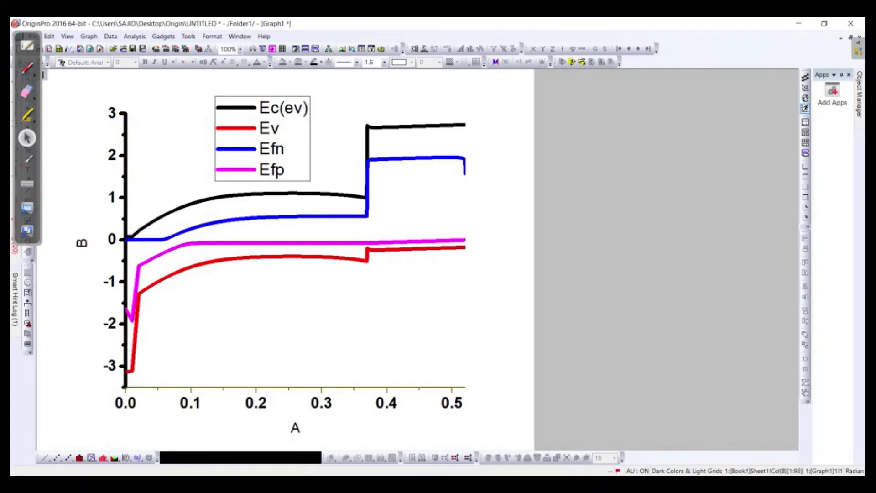
left_click(385, 63)
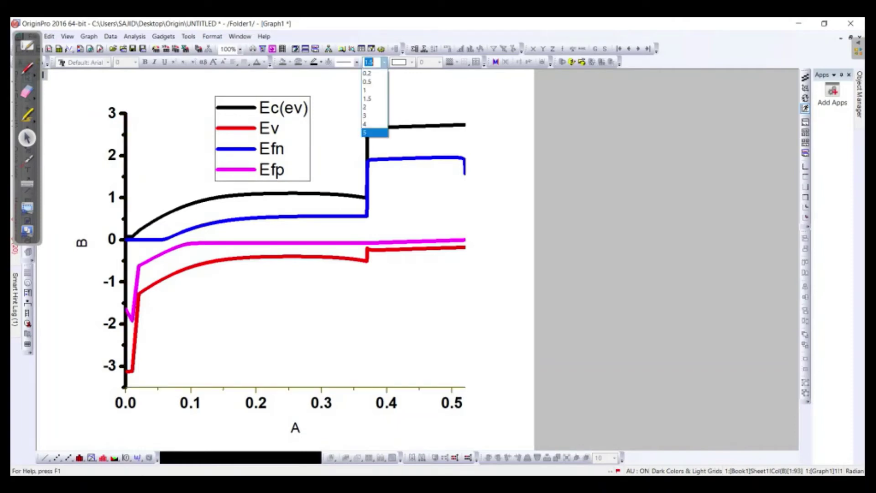
left_click(375, 133)
key("Escape")
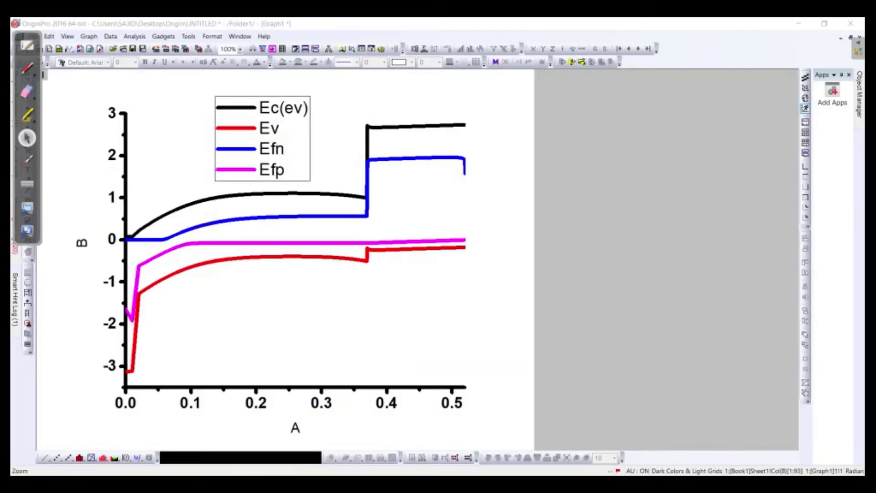
Step: Move the floating annotation toolbar off the drawing tools and draw a full-height vertical line at about 0.02 on the horizontal axis
mouse_move(26, 138)
left_mouse_down()
mouse_move(27, 161)
mouse_move(474, 352)
mouse_move(611, 355)
mouse_move(721, 290)
left_mouse_up()
left_click_drag(722, 192, 727, 178)
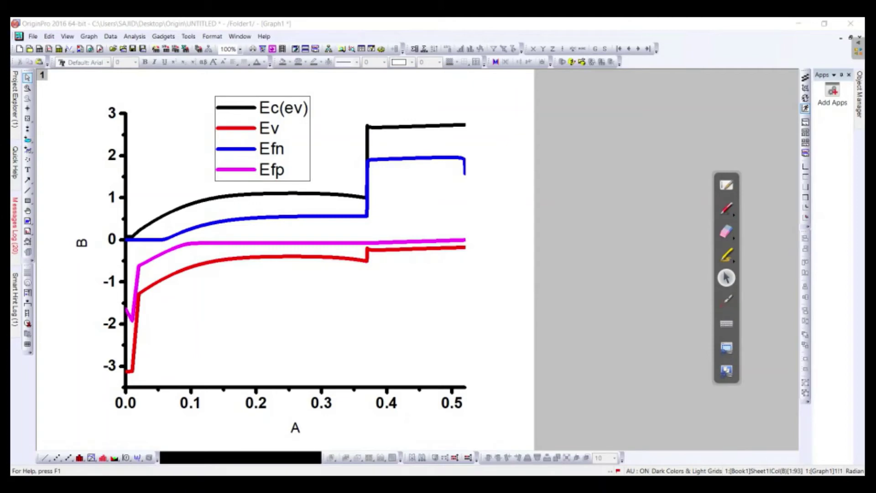
left_click(27, 190)
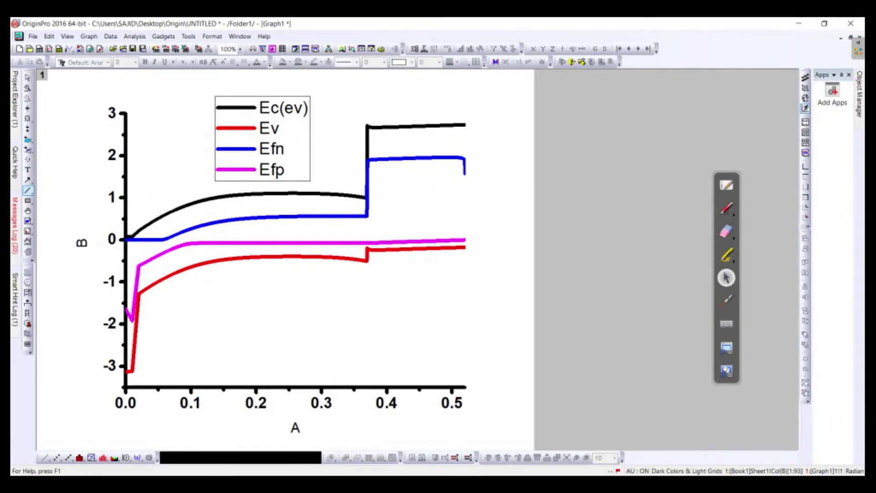
left_click_drag(140, 114, 138, 386)
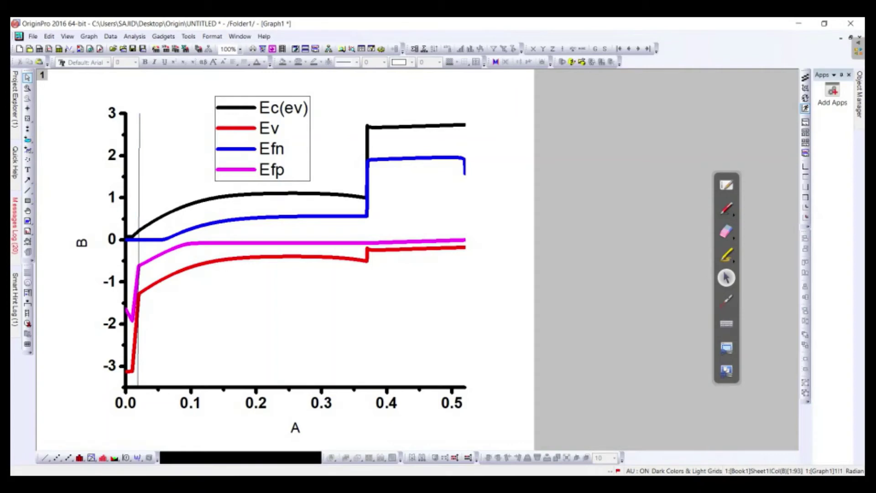
Step: Format the drawn vertical line with width 5 and the Dot line style
left_click(138, 192)
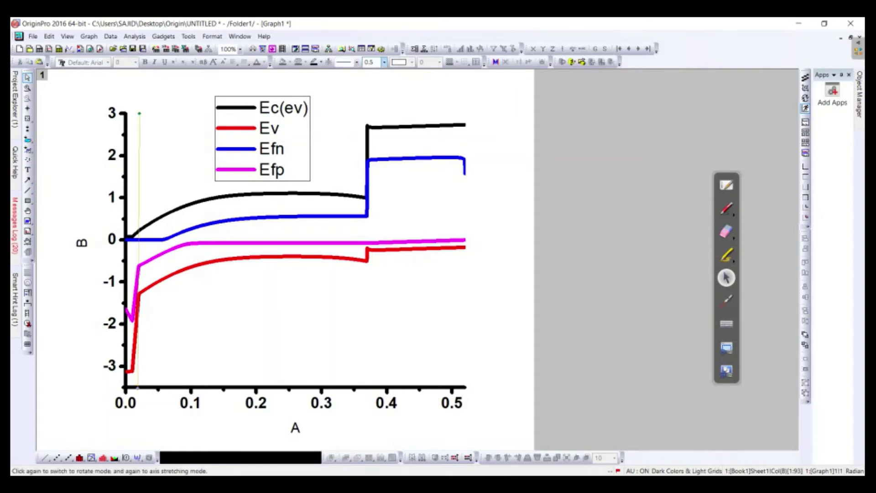
left_click(385, 63)
left_click(375, 133)
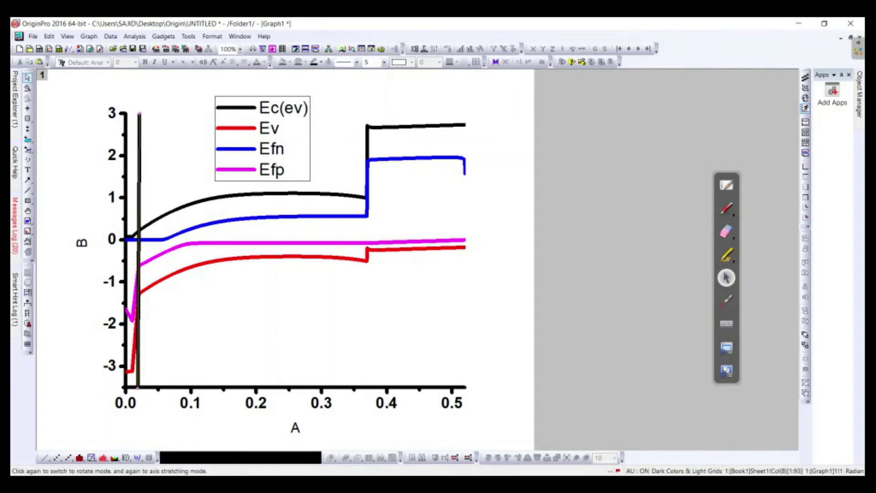
left_click(357, 62)
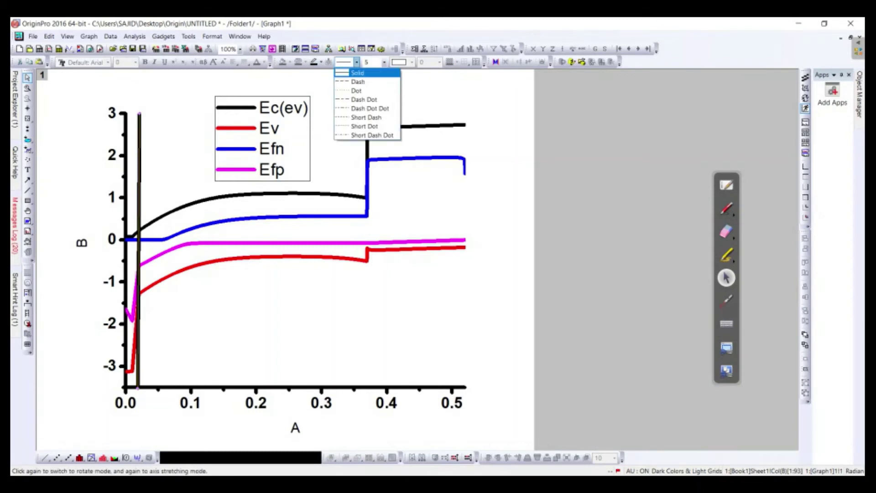
left_click(360, 90)
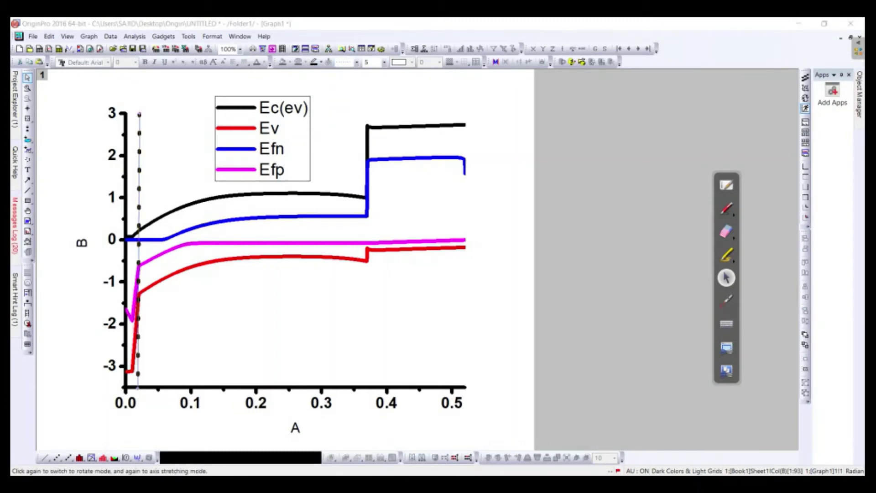
key("Escape")
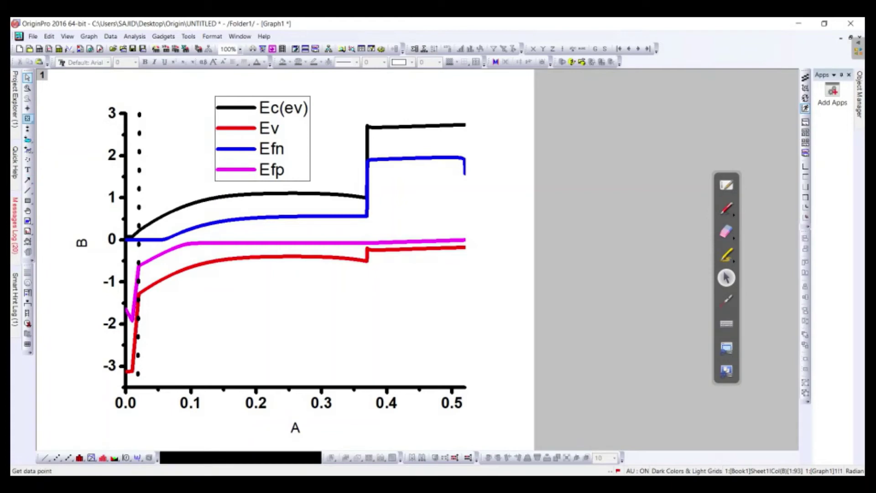
Step: Add the text label "ETL" above the plot, between the dotted line and the legend, and dismiss the text-entry hint
right_click(170, 92)
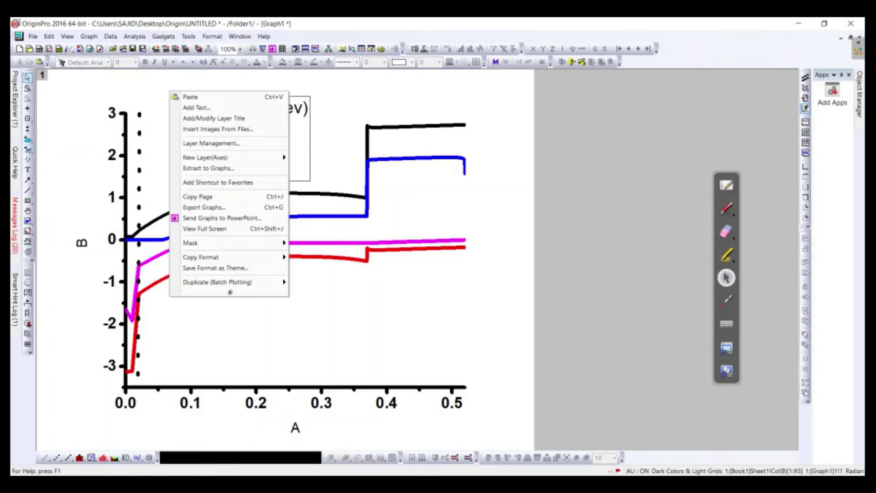
left_click(197, 108)
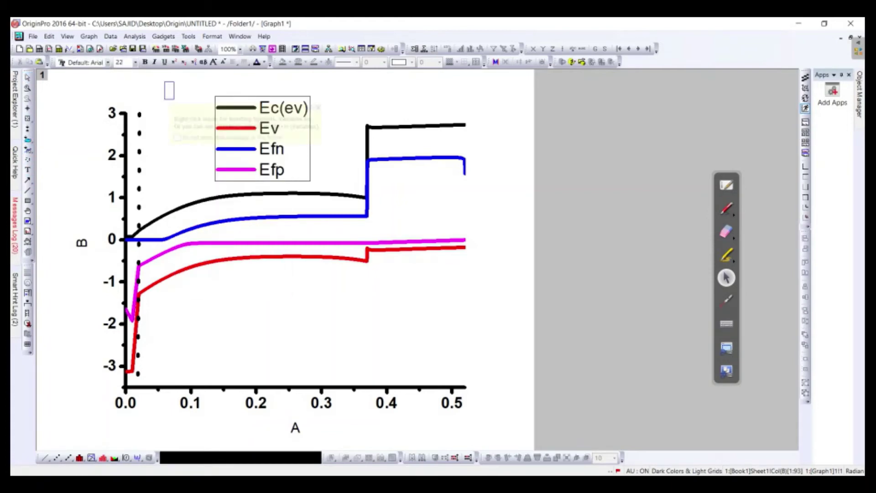
type("ETL")
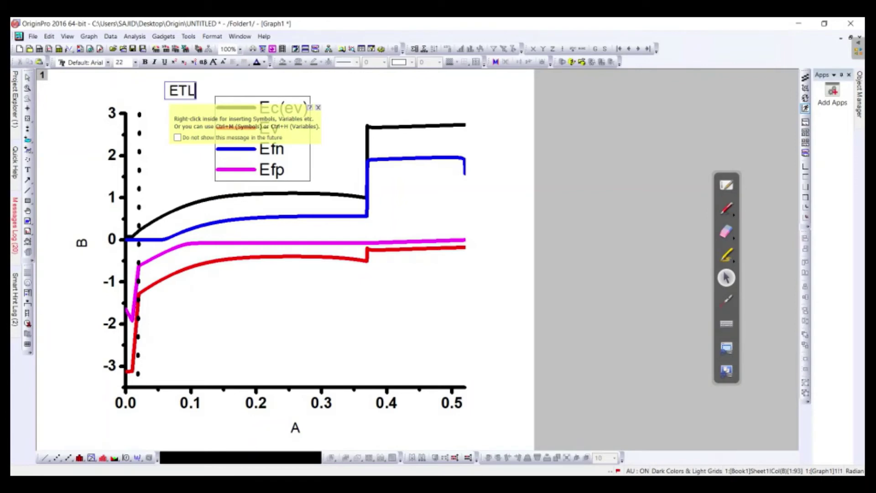
left_click(318, 107)
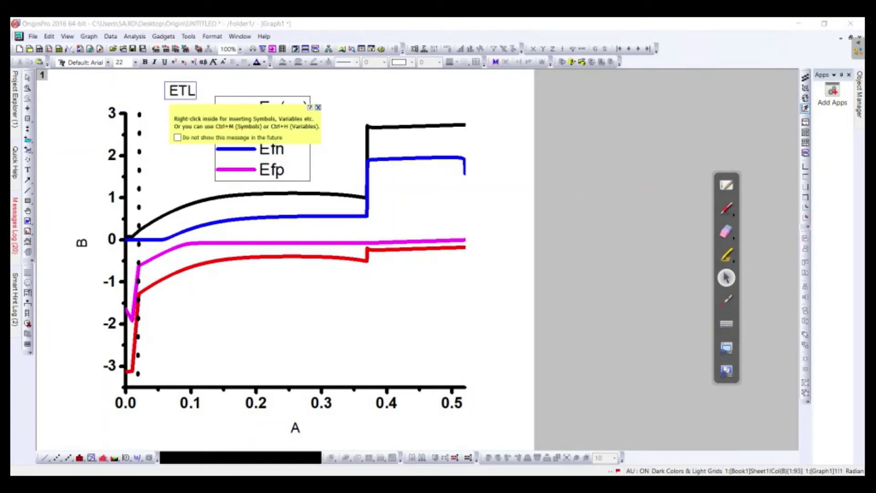
Step: Finish the "ETL" text entry and move the label above the narrow layer between the vertical axis and the dotted line
left_click(188, 90)
key("Escape")
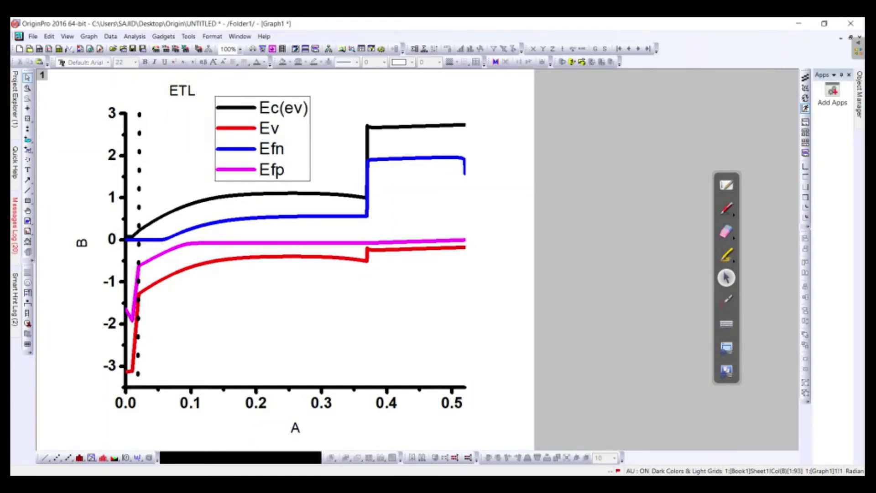
left_click(182, 91)
left_click_drag(182, 91, 134, 95)
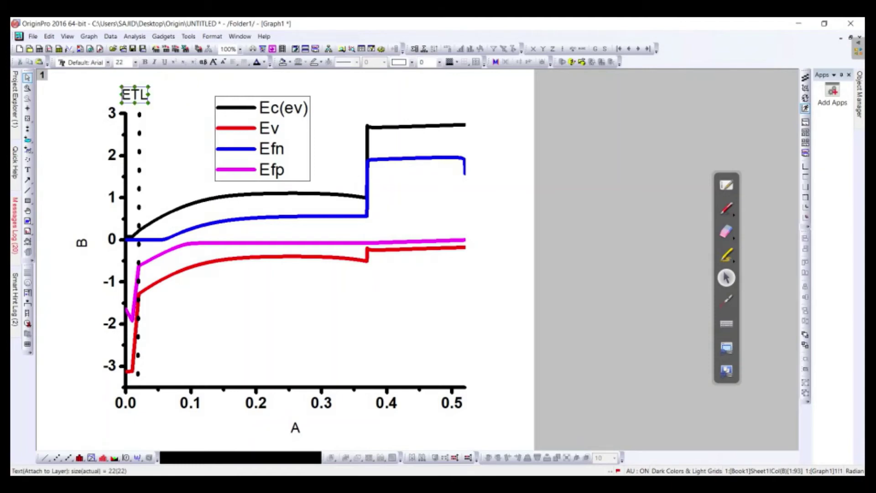
Step: Draw a short arrow from the ETL layer up to its label, with line width 3 and blue colour
left_click(28, 180)
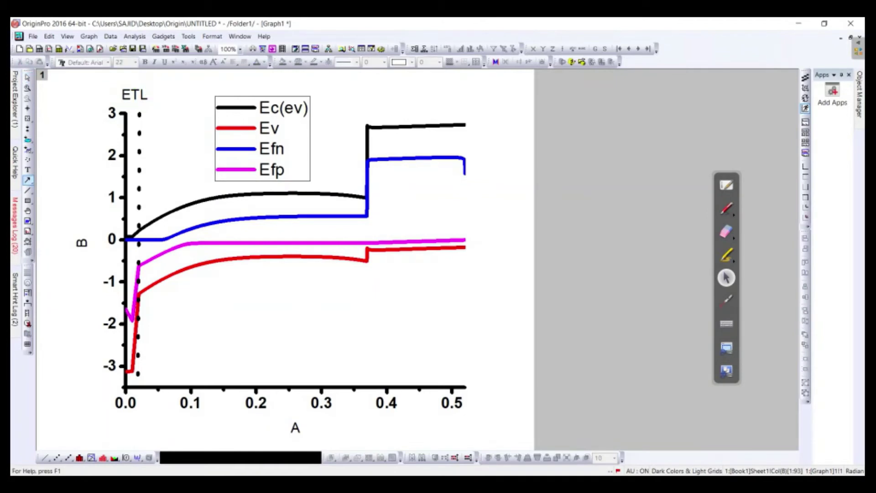
left_click_drag(134, 124, 133, 106)
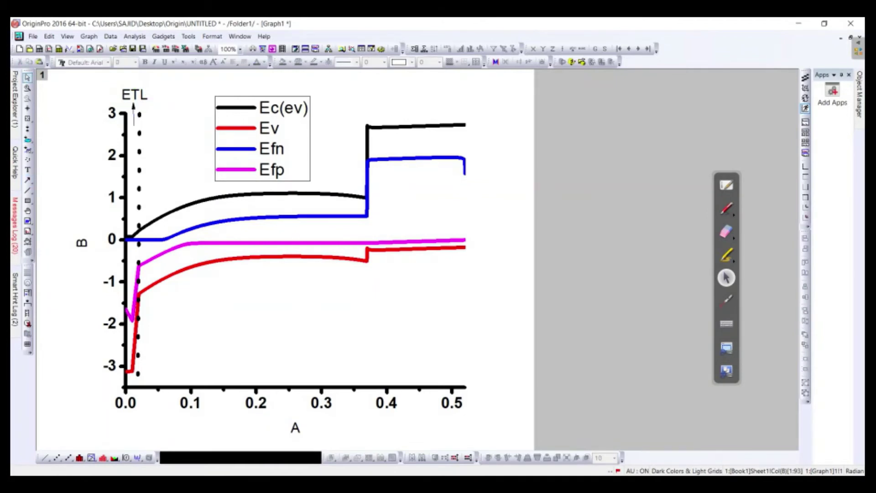
left_click(134, 117)
left_click(384, 62)
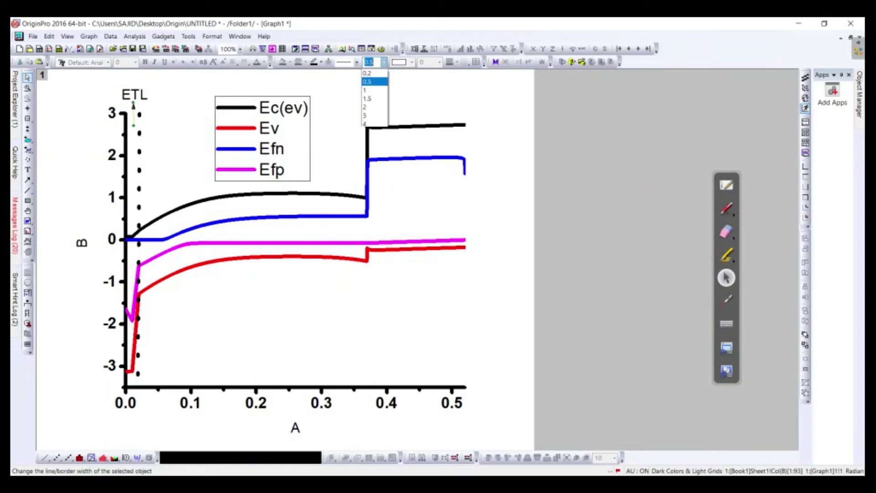
left_click(368, 116)
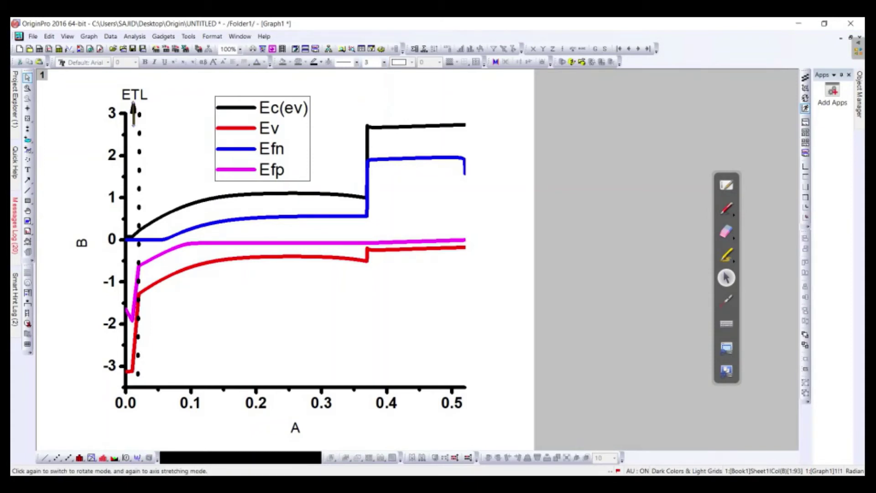
left_click(321, 62)
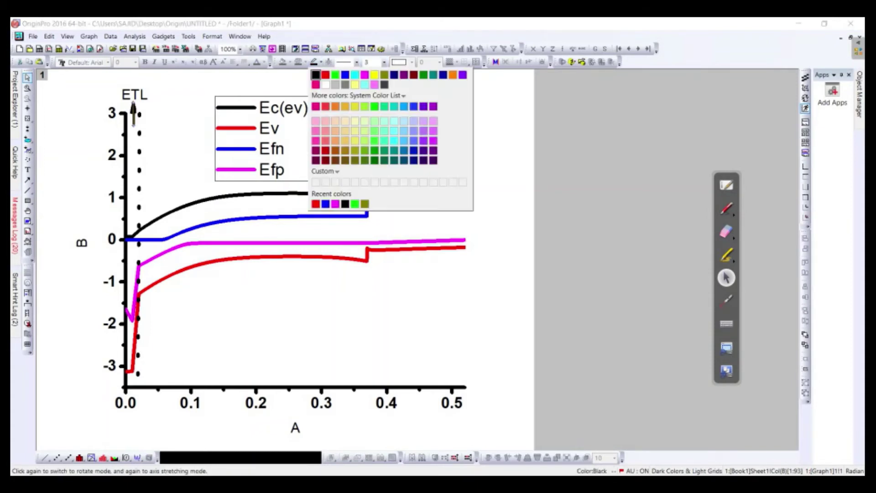
left_click(345, 75)
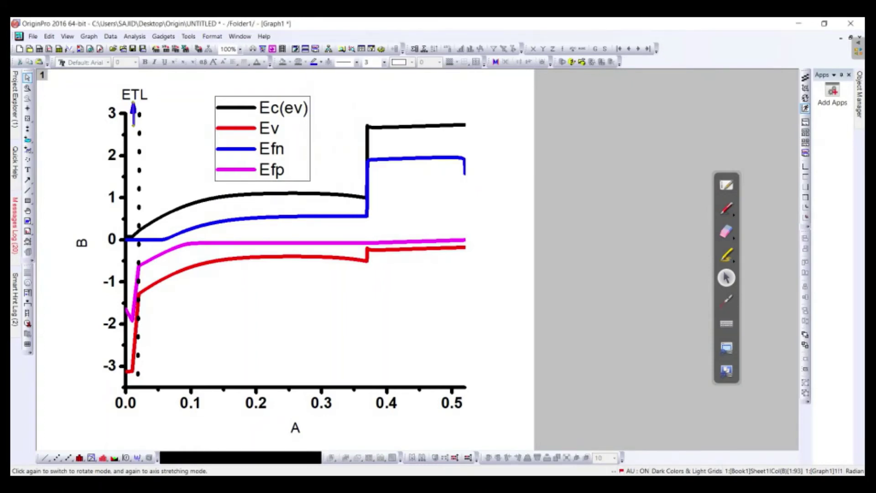
key("Escape")
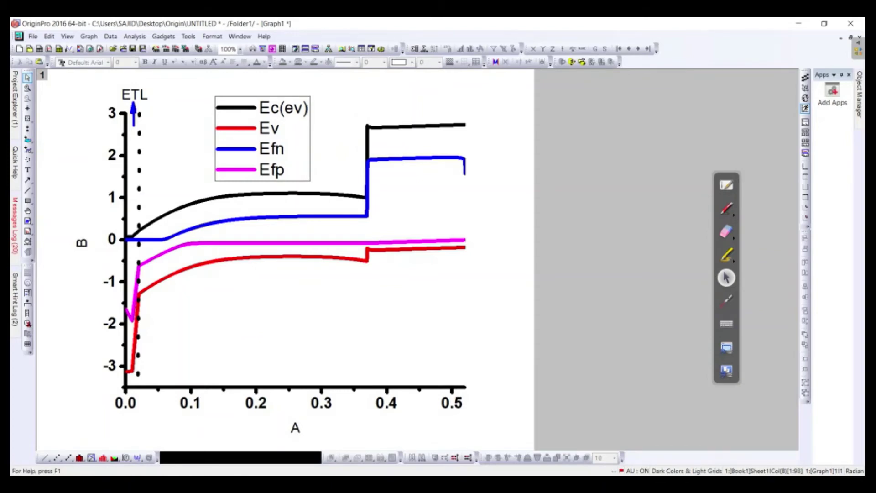
Step: Duplicate the dotted vertical line and place one of them at about 0.36 on the horizontal axis, beside the band-edge jump
left_click(139, 170)
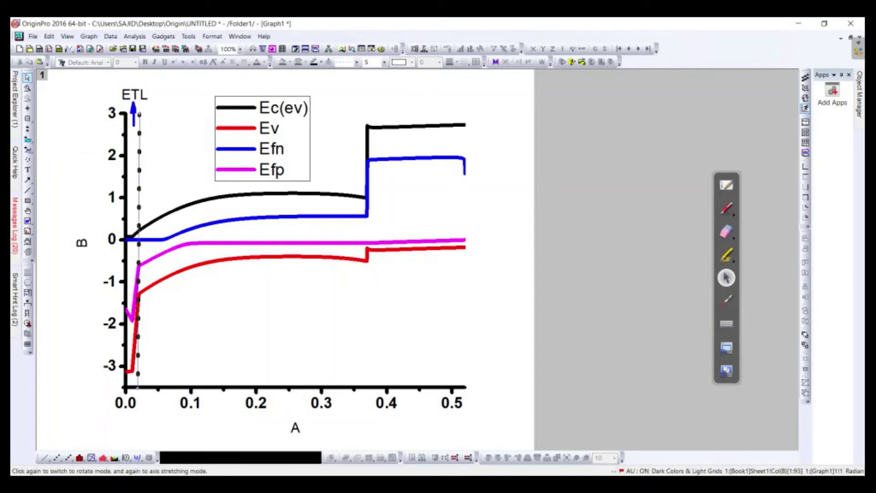
key("ctrl+v")
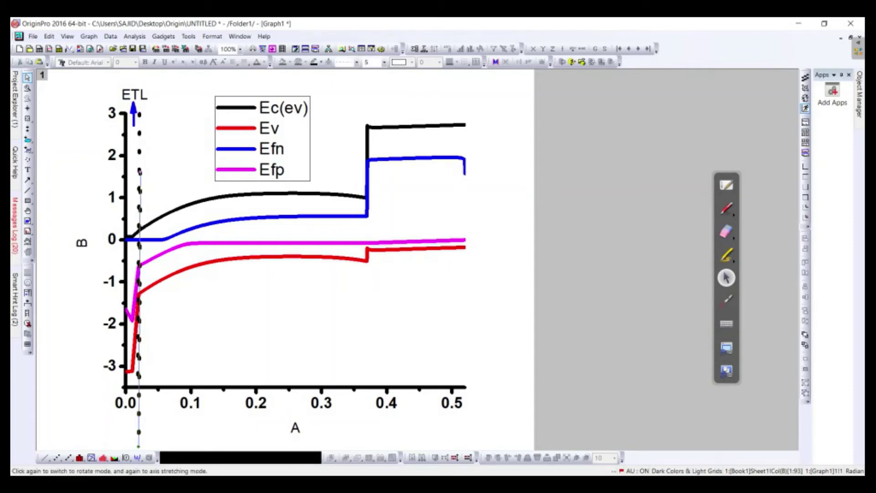
left_click_drag(140, 309, 363, 239)
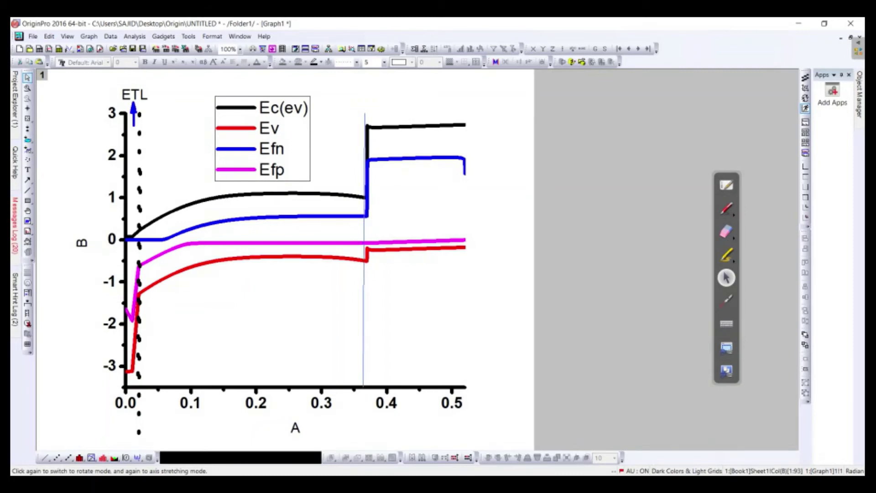
left_click_drag(363, 239, 363, 240)
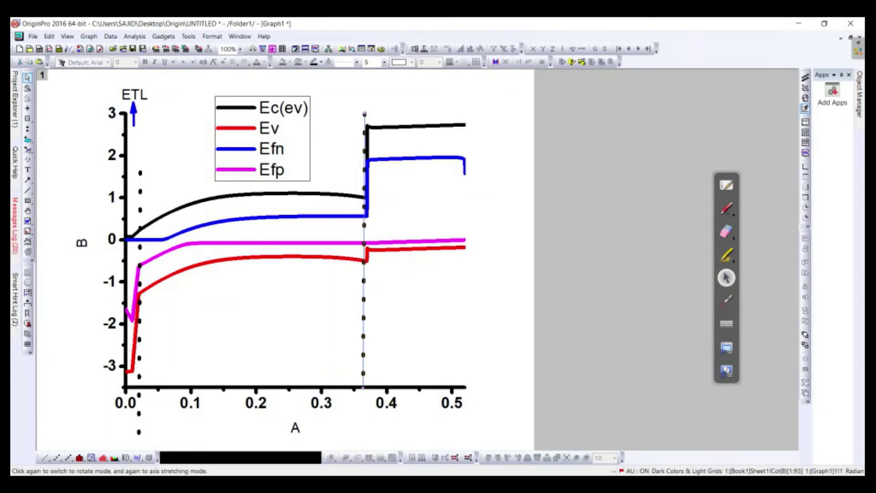
Step: Reposition the other dotted line at about 0.025 on the horizontal axis so that it spans the plot's full height
left_click(140, 228)
key("Escape")
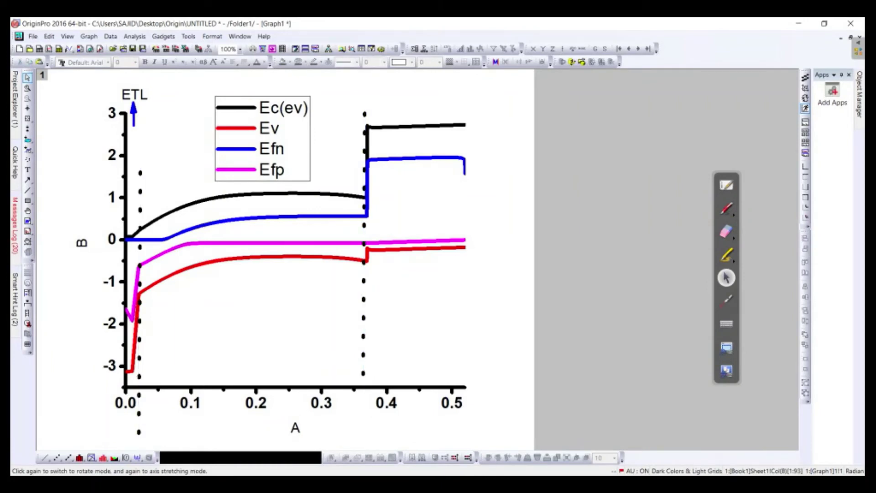
left_click(140, 210)
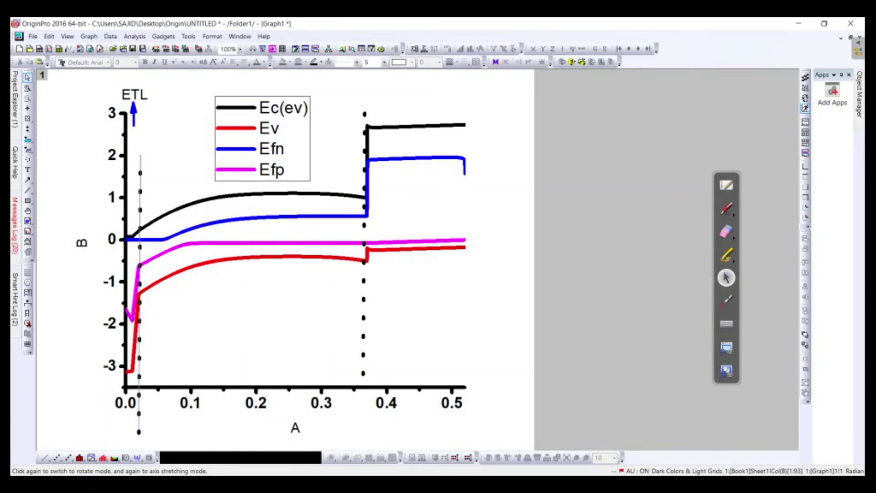
left_click_drag(139, 210, 143, 146)
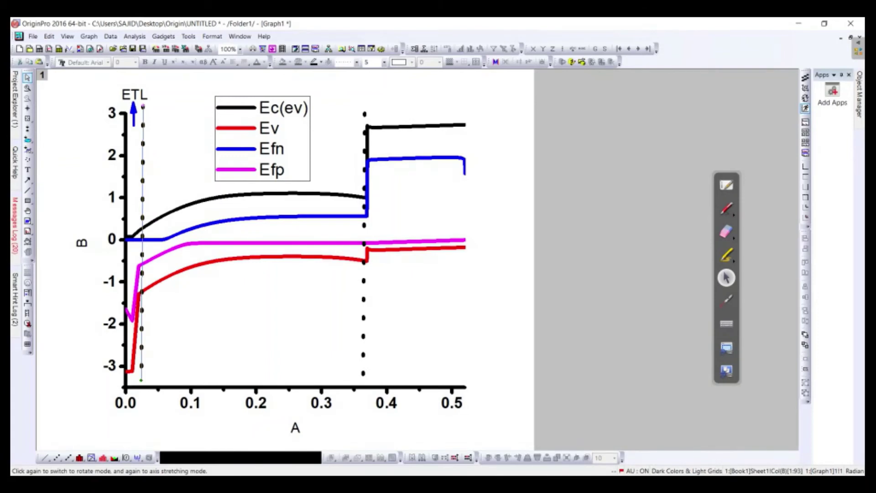
key("Down")
key("Down")
key("Down")
key("Down")
key("Down")
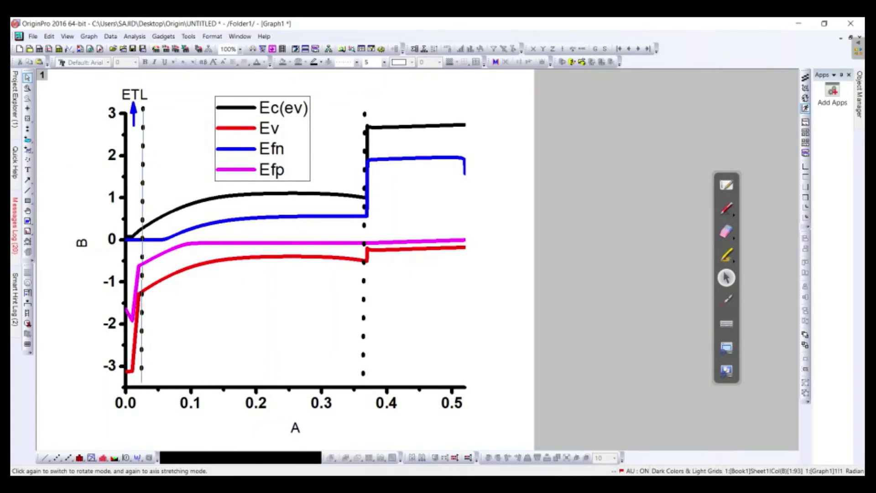
key("Down")
key("Down")
key("Down")
key("Down")
key("Down")
key("Down")
key("Down")
key("Down")
key("Down")
key("Down")
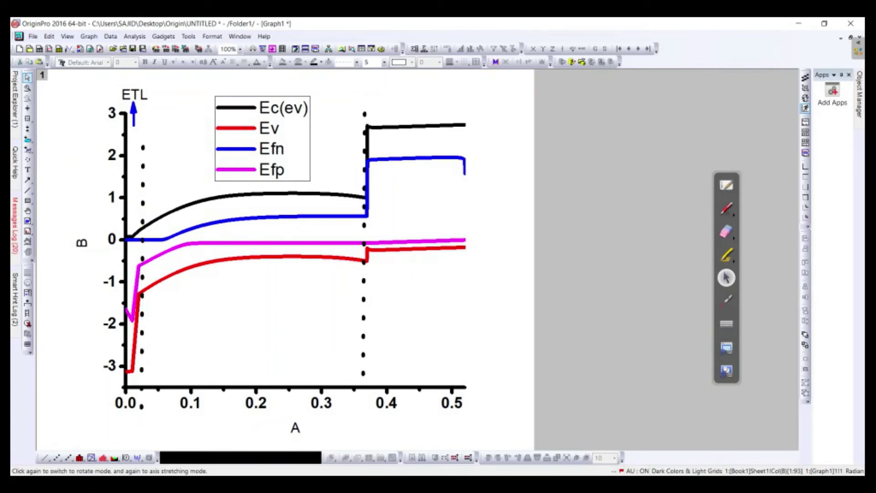
key("Up")
key("Up")
key("Up")
key("Up")
key("Up")
key("Up")
key("Up")
key("Up")
key("Up")
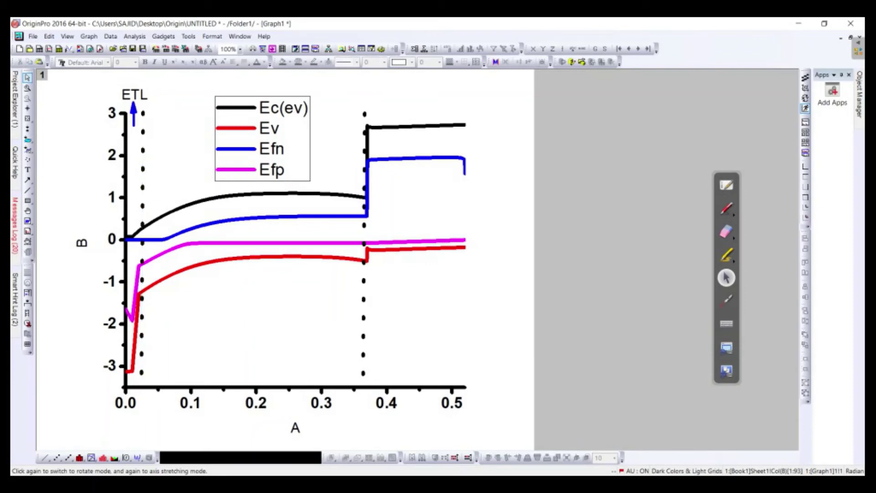
Step: Move the legend into the empty area below the curves, between the two dotted lines
left_click_drag(263, 138, 254, 320)
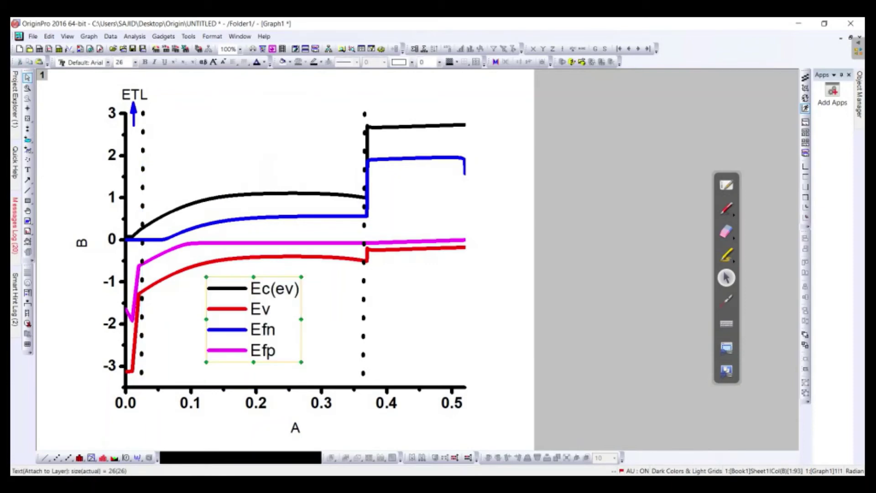